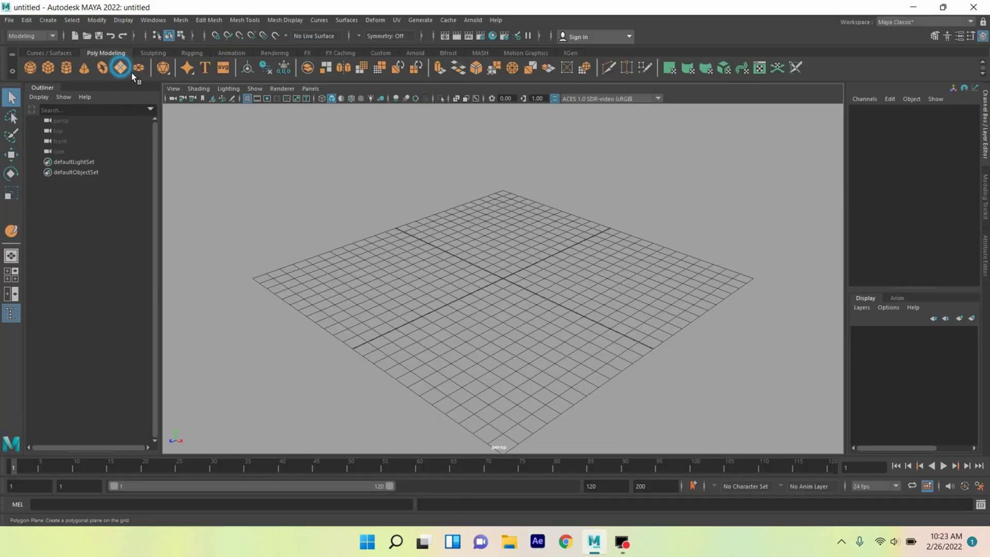
- Create a polygon plane and scale it to 900 on X, Y and Z
{"action": "left_click", "coordinate": [120, 67]}
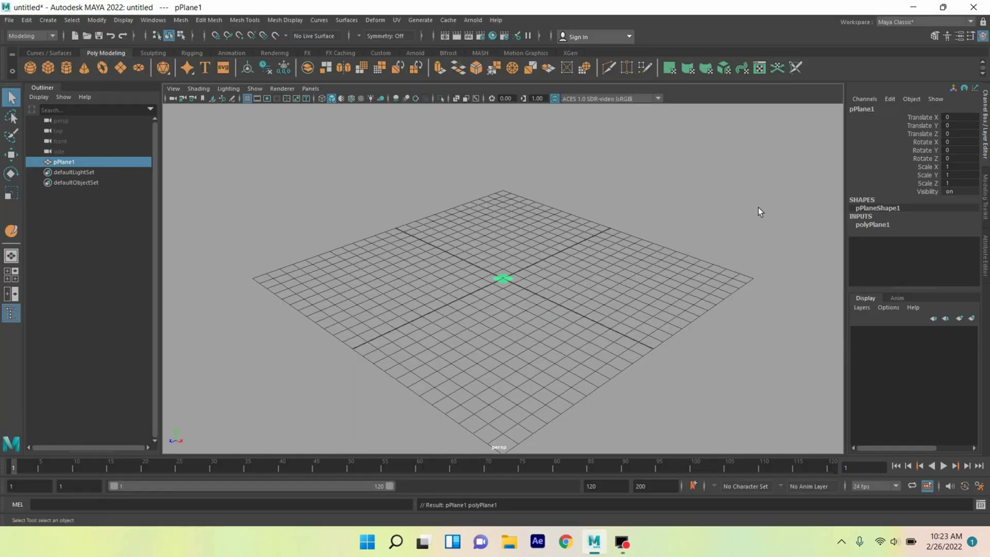
{"action": "left_click_drag", "start_coordinate": [956, 166], "coordinate": [957, 186]}
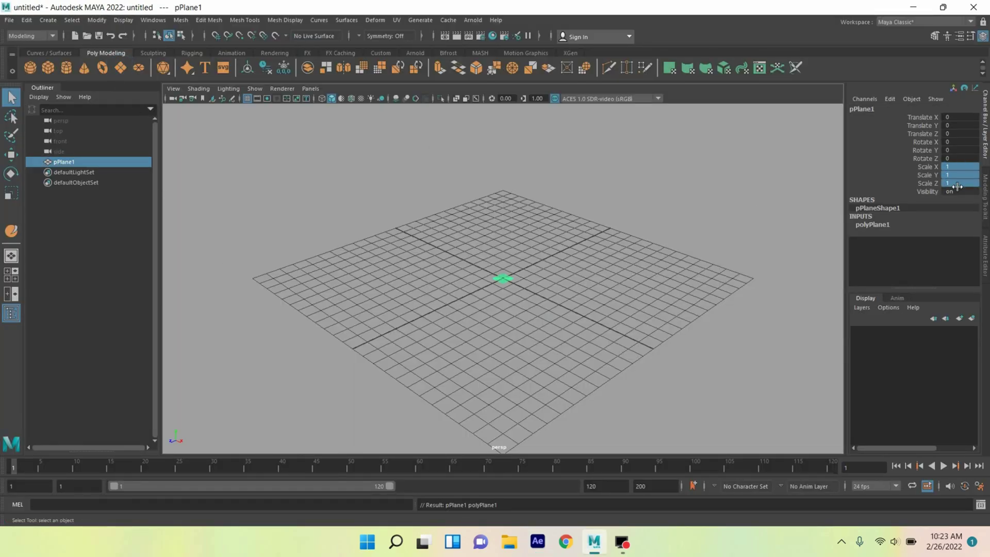
{"action": "type", "text": "900"}
{"action": "key", "text": "Return"}
- Set the plane's width and height subdivisions to 300 each
{"action": "left_click", "coordinate": [904, 224]}
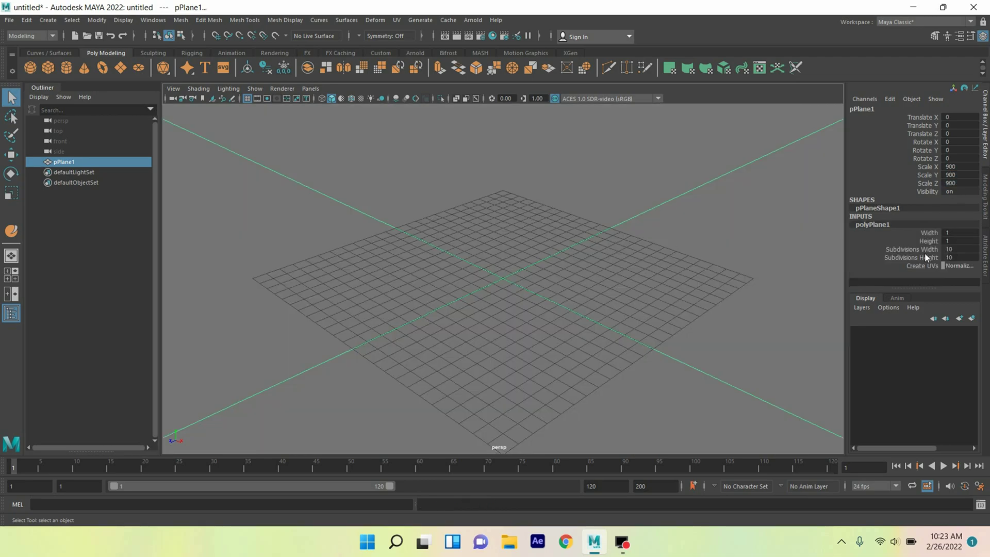
{"action": "left_click_drag", "start_coordinate": [951, 249], "coordinate": [959, 259]}
{"action": "type", "text": "0"}
{"action": "key", "text": "Return"}
{"action": "left_click", "coordinate": [244, 19]}
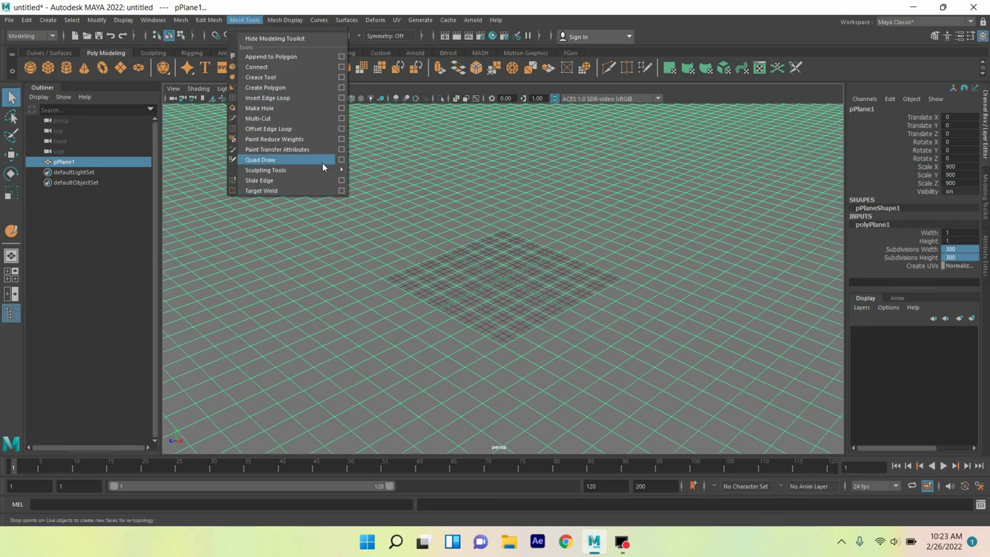
{"action": "mouse_move", "coordinate": [266, 169]}
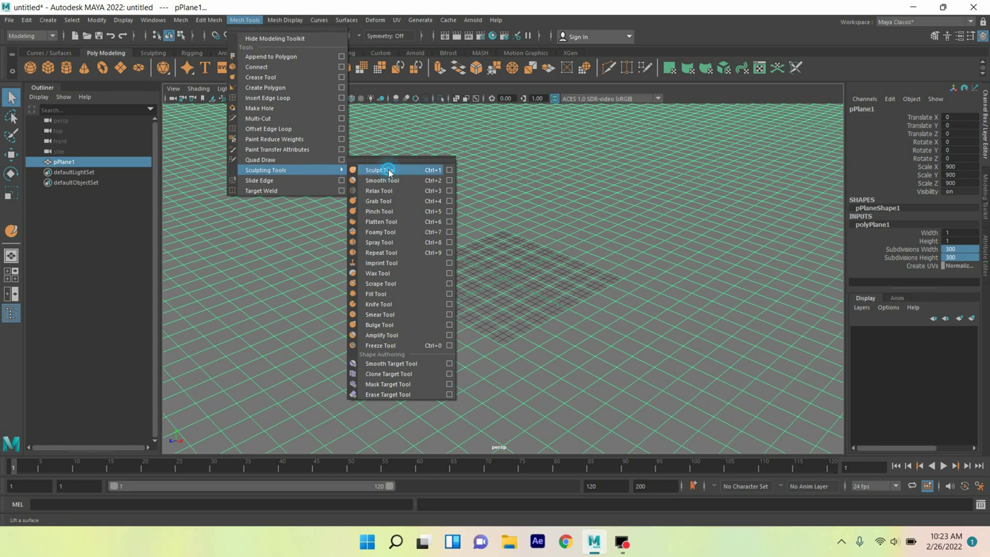
{"action": "left_click", "coordinate": [389, 172]}
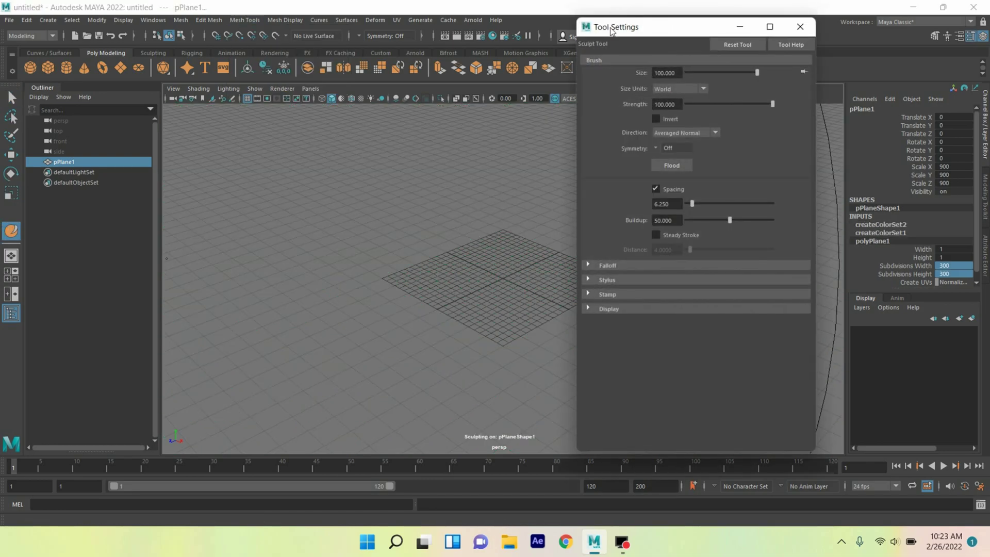
- Reset the Sculpt Tool brush and set its size to 100
{"action": "left_click", "coordinate": [731, 44]}
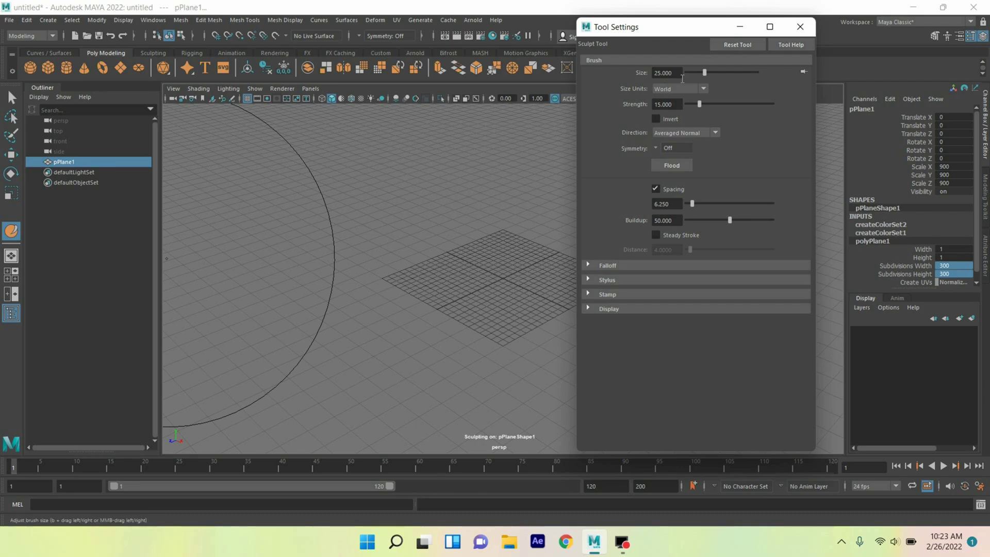
{"action": "left_click_drag", "start_coordinate": [737, 65], "coordinate": [757, 71]}
{"action": "left_click", "coordinate": [800, 26]}
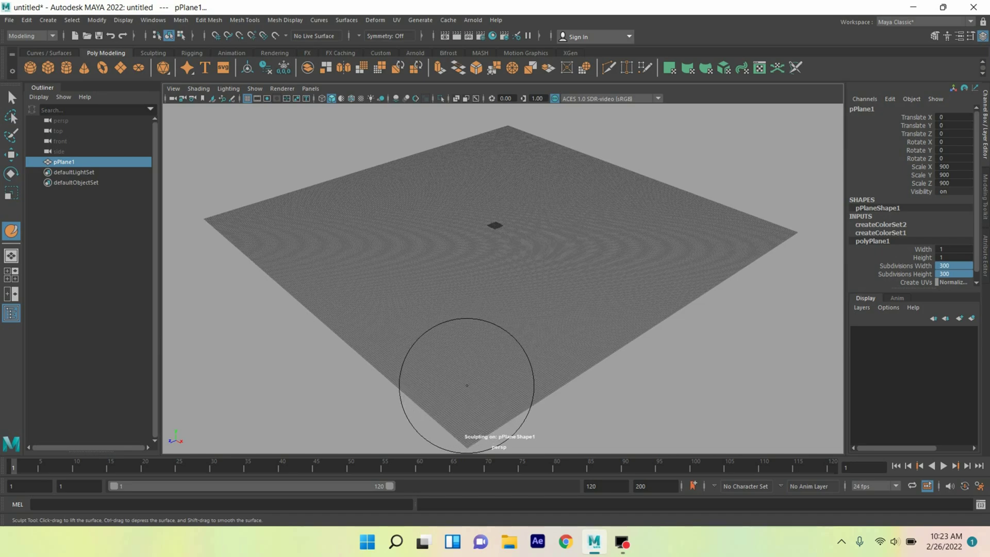
- Sculpt raised hills and dips across the plane's centre and back
{"action": "left_click_drag", "start_coordinate": [465, 376], "coordinate": [459, 328]}
{"action": "left_click_drag", "start_coordinate": [453, 364], "coordinate": [431, 314]}
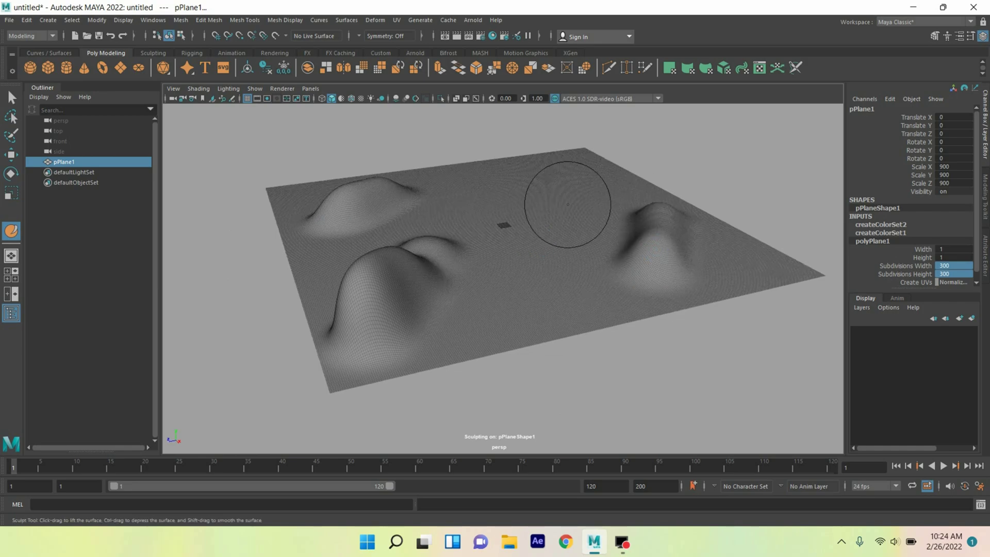
{"action": "left_click_drag", "start_coordinate": [774, 232], "coordinate": [729, 255], "text": "alt"}
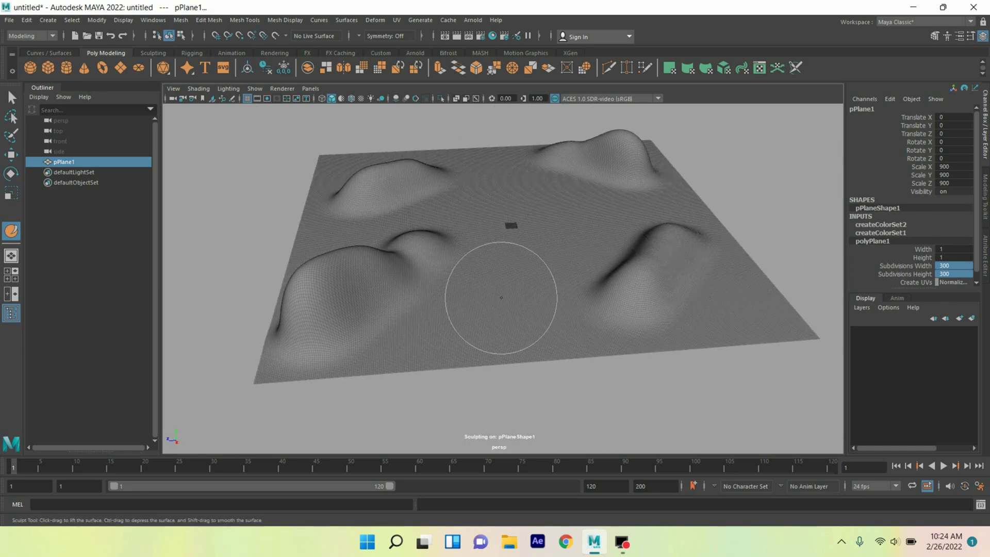
{"action": "mouse_move", "coordinate": [502, 298]}
{"action": "left_mouse_down"}
{"action": "mouse_move", "coordinate": [508, 253]}
{"action": "mouse_move", "coordinate": [474, 232]}
{"action": "left_mouse_up"}
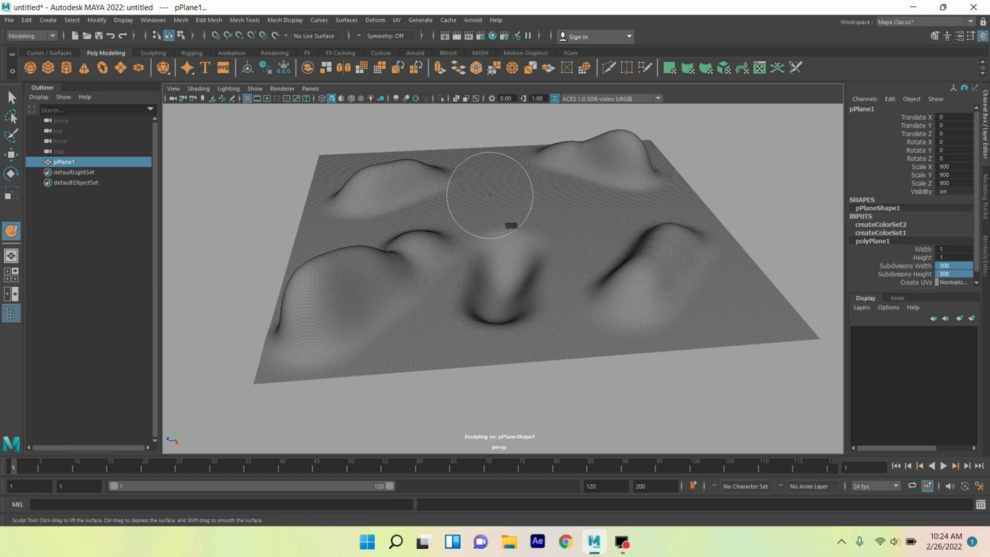
{"action": "mouse_move", "coordinate": [487, 193]}
{"action": "left_mouse_down"}
{"action": "mouse_move", "coordinate": [492, 153]}
{"action": "mouse_move", "coordinate": [504, 198]}
{"action": "mouse_move", "coordinate": [495, 181]}
{"action": "left_mouse_up"}
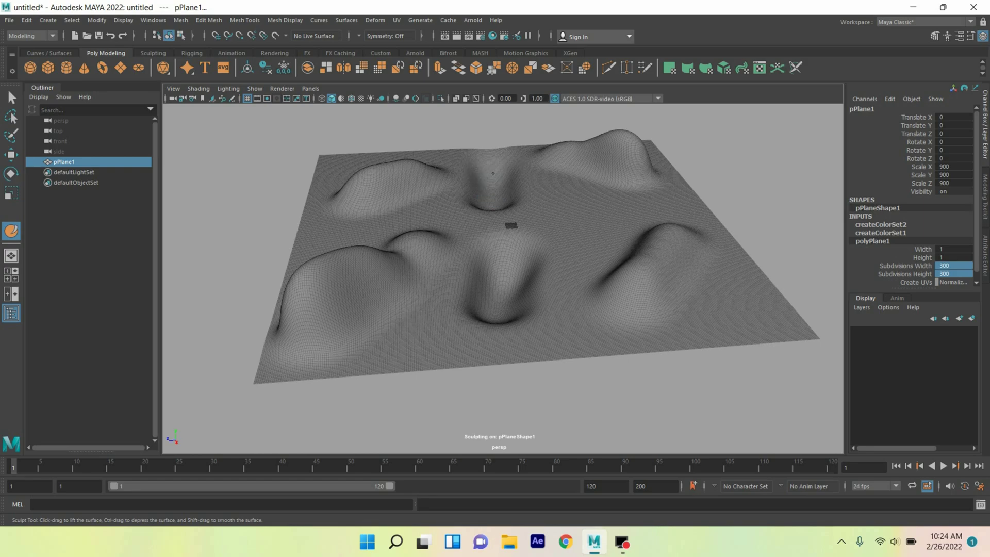
{"action": "left_click_drag", "start_coordinate": [720, 303], "coordinate": [423, 254], "text": "alt"}
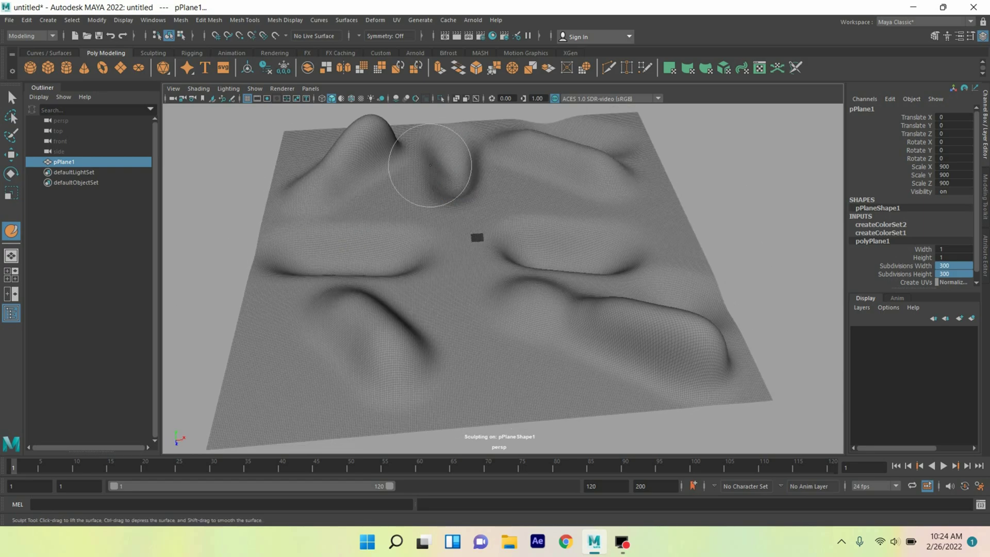
{"action": "key", "text": "q"}
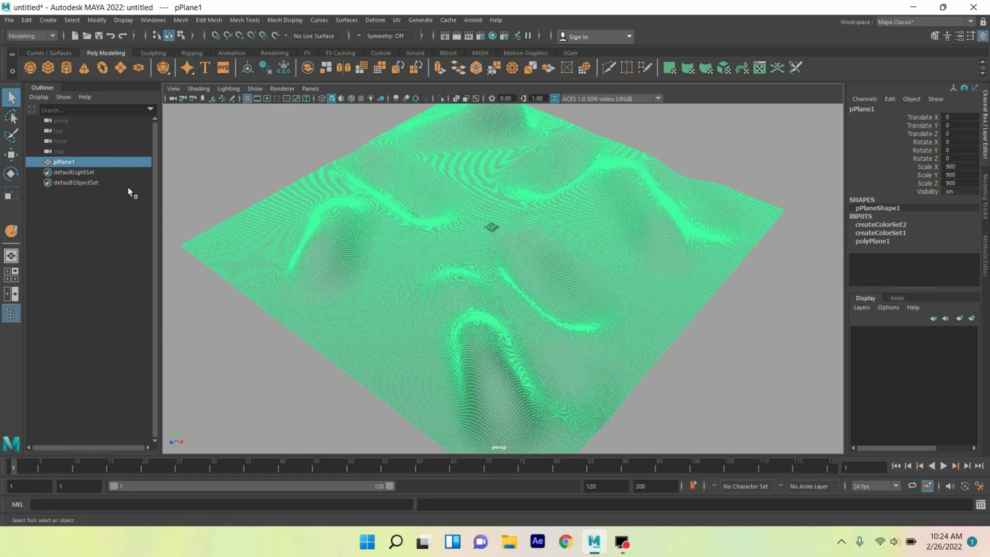
- Rename the sculpted plane to soil and hide it
{"action": "double_click", "coordinate": [69, 163]}
{"action": "type", "text": "soil"}
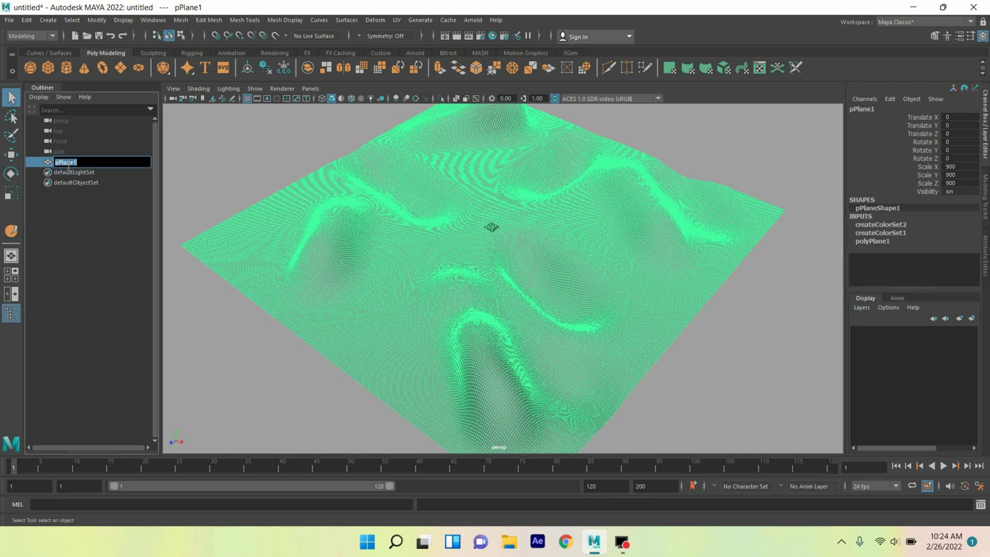
{"action": "key", "text": "Return"}
{"action": "key", "text": "ctrl+h"}
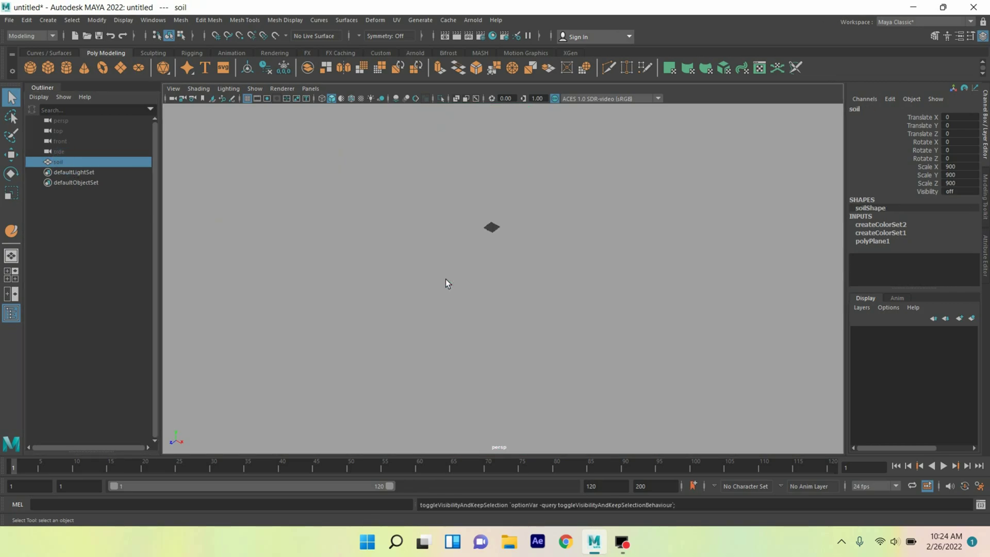
- Bring up the Get Brush library showing the TreesMesh example presets
{"action": "left_click", "coordinate": [424, 20]}
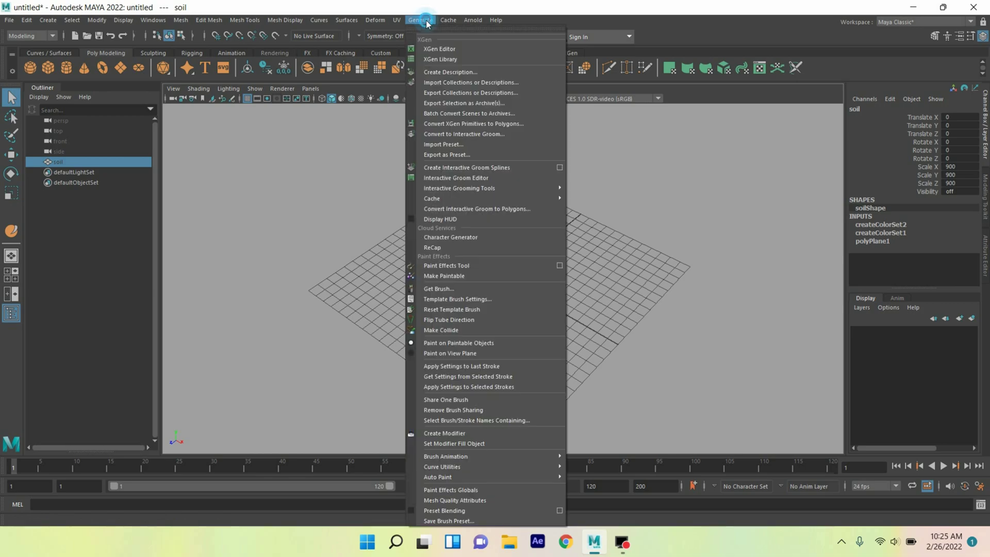
{"action": "left_click", "coordinate": [443, 291]}
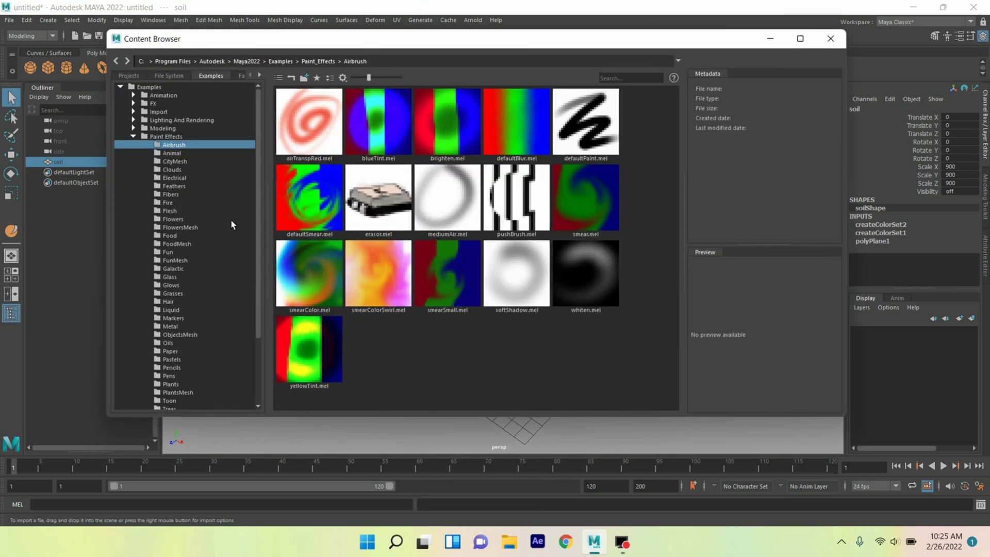
{"action": "scroll", "coordinate": [181, 382], "scroll_direction": "down", "scroll_amount": 3}
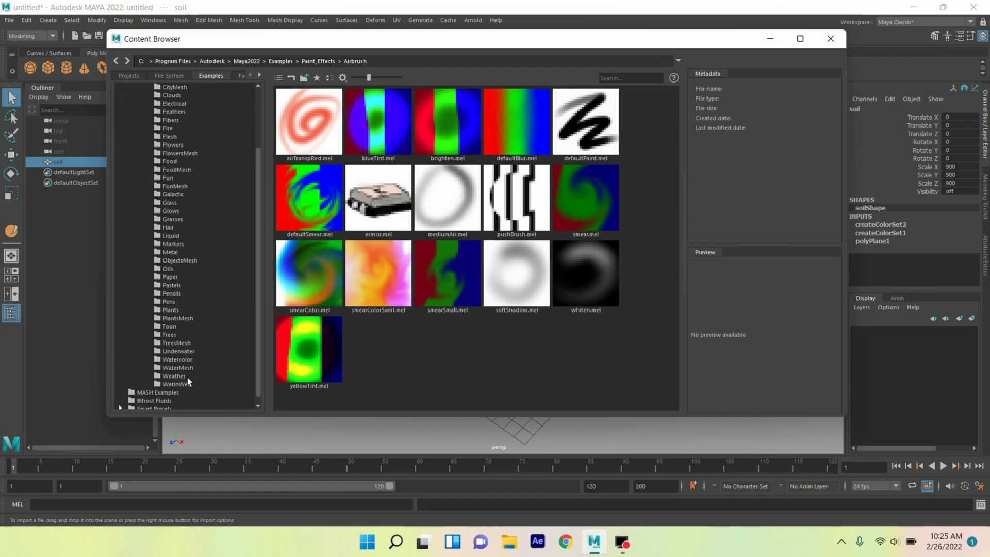
{"action": "left_click", "coordinate": [178, 343]}
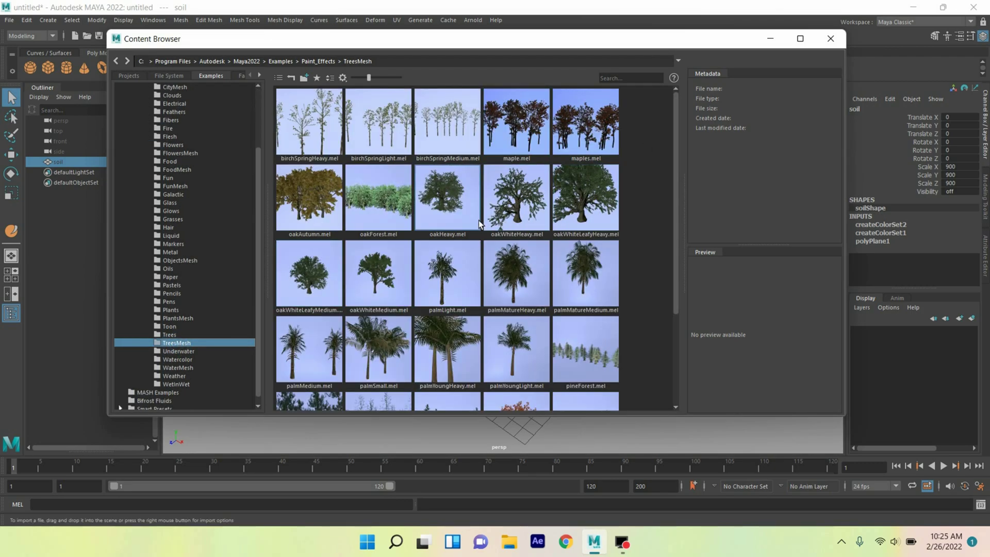
- Paint an oakWhiteMedium tree and a palmYoungHeavy tree onto the grid
{"action": "left_click", "coordinate": [371, 292]}
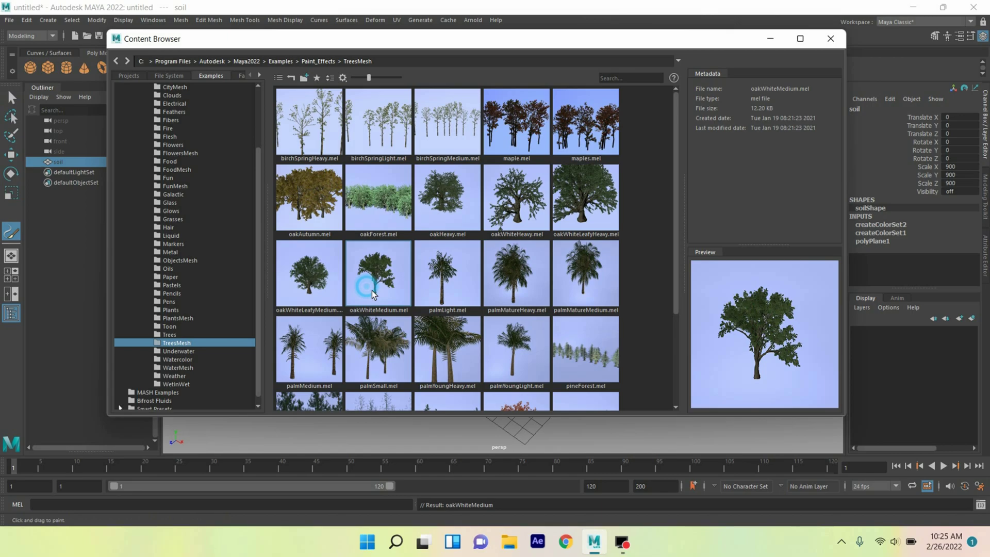
{"action": "left_click", "coordinate": [769, 38]}
{"action": "left_click_drag", "start_coordinate": [457, 342], "coordinate": [468, 320]}
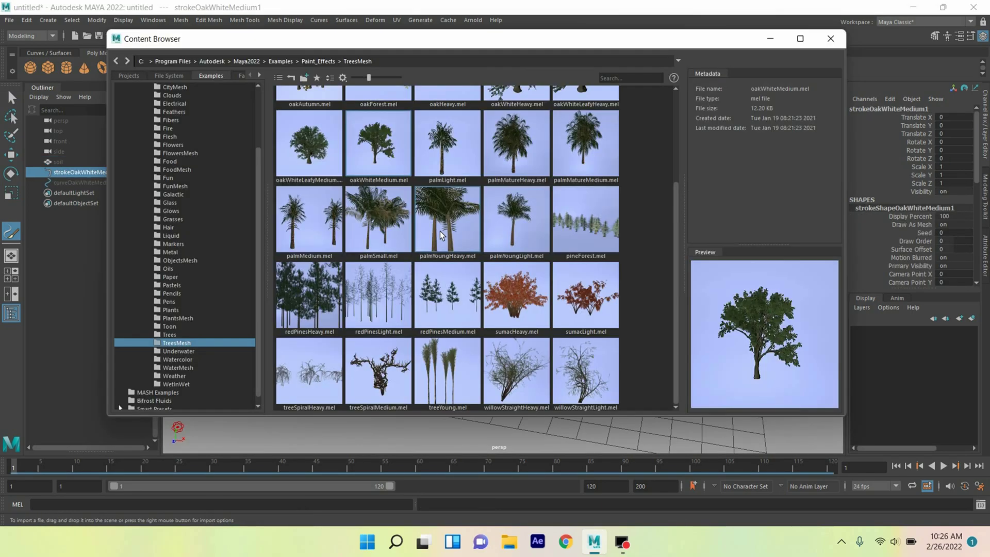
{"action": "left_click", "coordinate": [450, 232]}
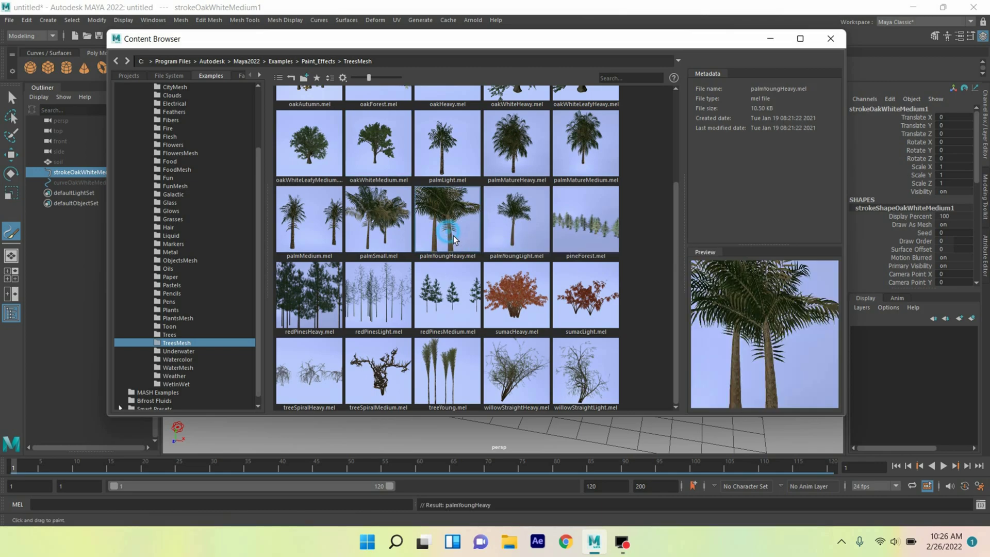
{"action": "left_click", "coordinate": [775, 41]}
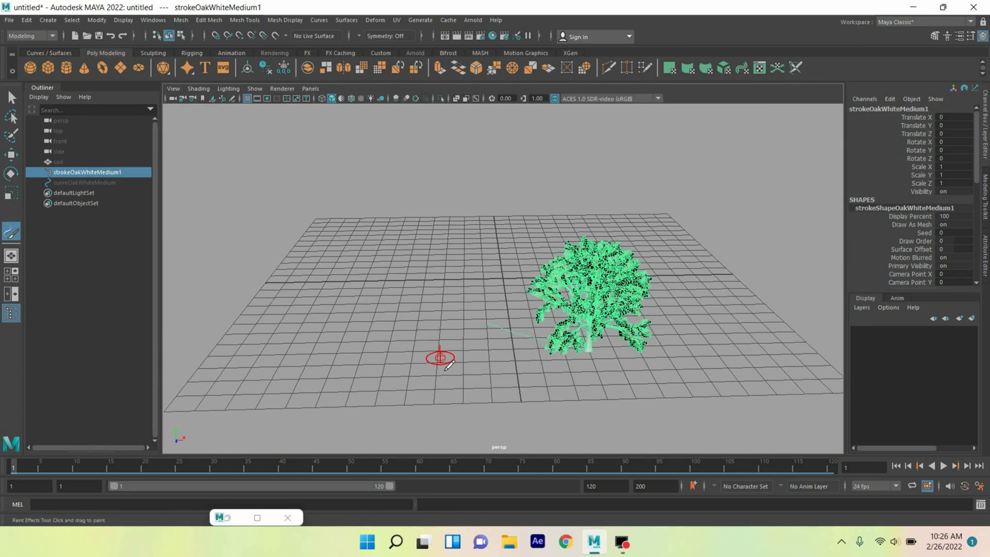
{"action": "left_click_drag", "start_coordinate": [439, 359], "coordinate": [438, 330]}
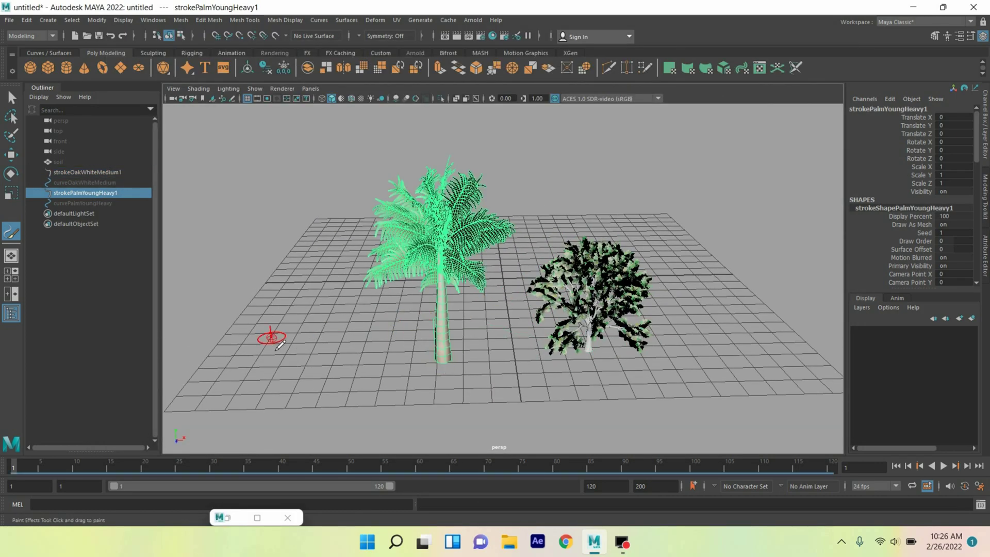
- Add redPinesMedium pines and a willow tree to the grid
{"action": "left_click", "coordinate": [256, 517]}
{"action": "left_click", "coordinate": [447, 294]}
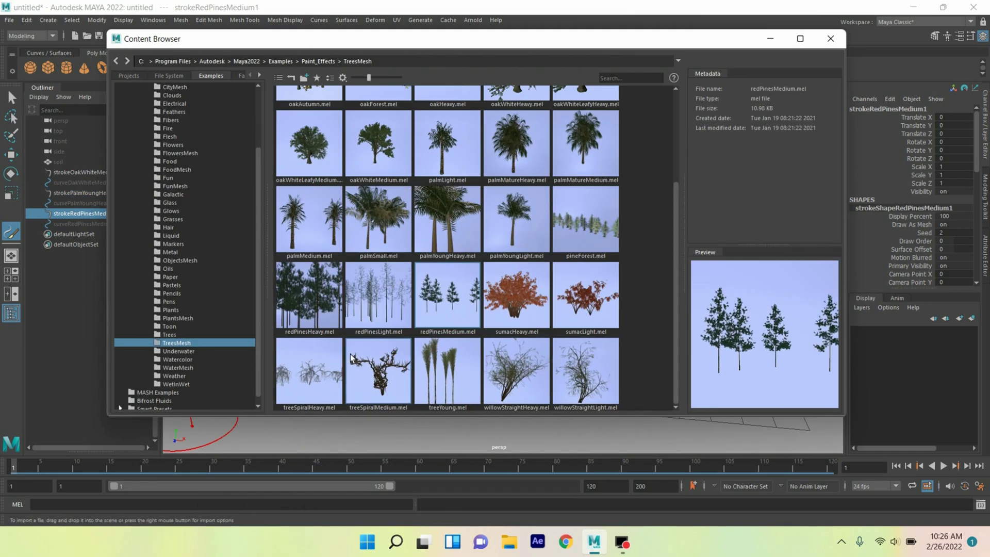
{"action": "left_click", "coordinate": [516, 371]}
{"action": "left_click", "coordinate": [770, 39]}
{"action": "left_click_drag", "start_coordinate": [464, 363], "coordinate": [495, 387]}
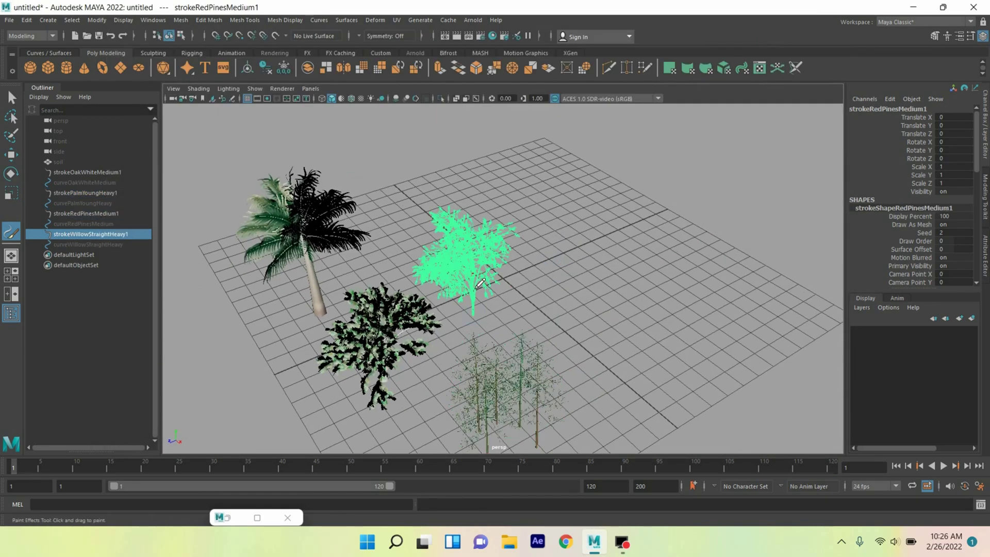
{"action": "left_click", "coordinate": [224, 517]}
{"action": "scroll", "coordinate": [415, 331], "scroll_direction": "up", "scroll_amount": 2}
- Paint an oakAutumn tree and a leafy white oak onto the grid
{"action": "left_click", "coordinate": [310, 197]}
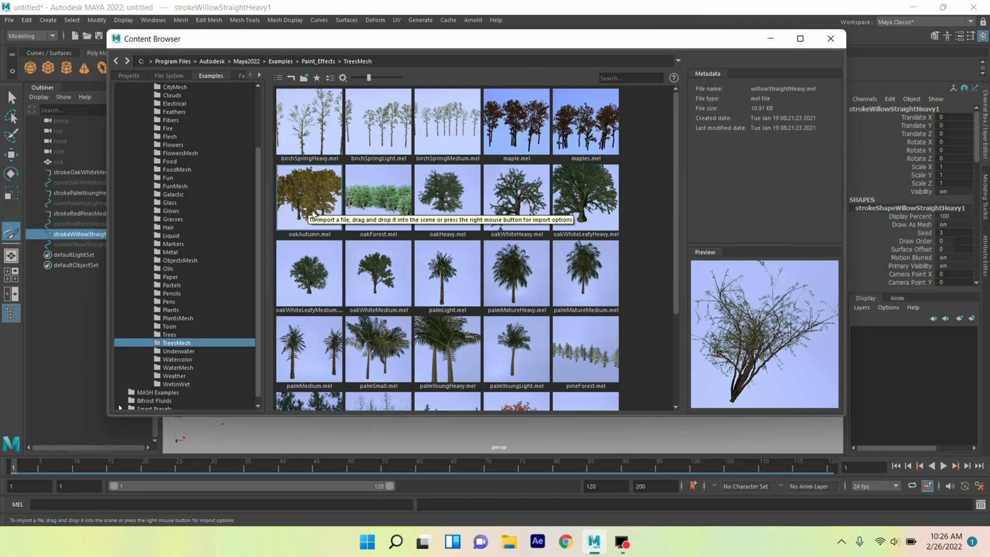
{"action": "left_click", "coordinate": [769, 39]}
{"action": "mouse_move", "coordinate": [441, 240]}
{"action": "left_mouse_down"}
{"action": "mouse_move", "coordinate": [479, 233]}
{"action": "mouse_move", "coordinate": [585, 328]}
{"action": "mouse_move", "coordinate": [711, 327]}
{"action": "left_mouse_up"}
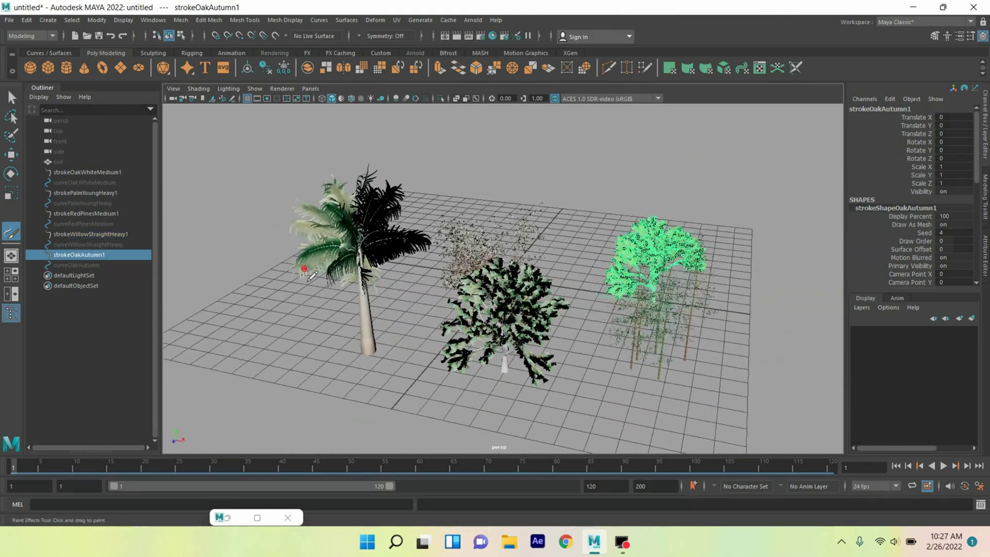
{"action": "left_click", "coordinate": [224, 517]}
{"action": "left_click", "coordinate": [309, 274]}
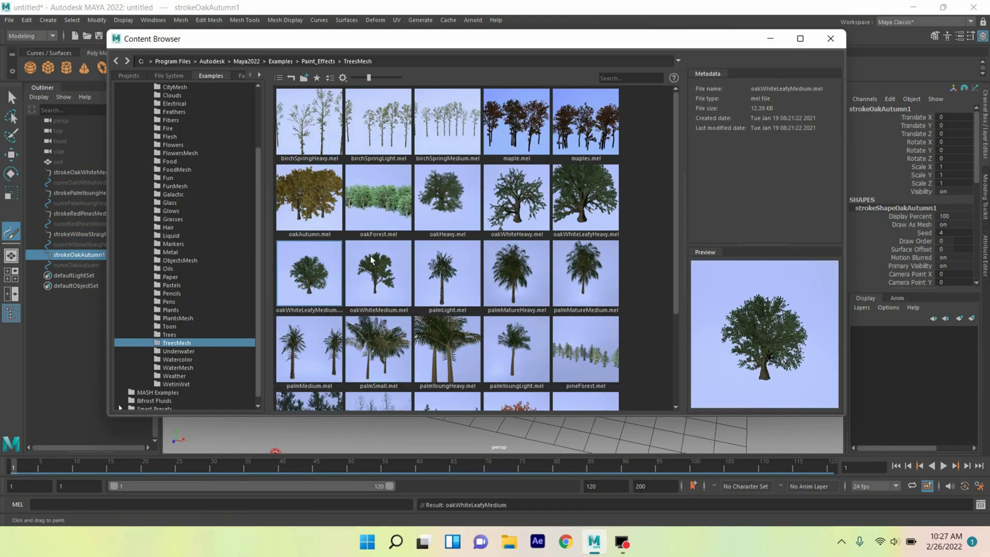
{"action": "left_click", "coordinate": [769, 39]}
{"action": "left_click_drag", "start_coordinate": [568, 309], "coordinate": [595, 305]}
- Select all six tree strokes and convert them to polygon meshes
{"action": "left_click", "coordinate": [90, 177]}
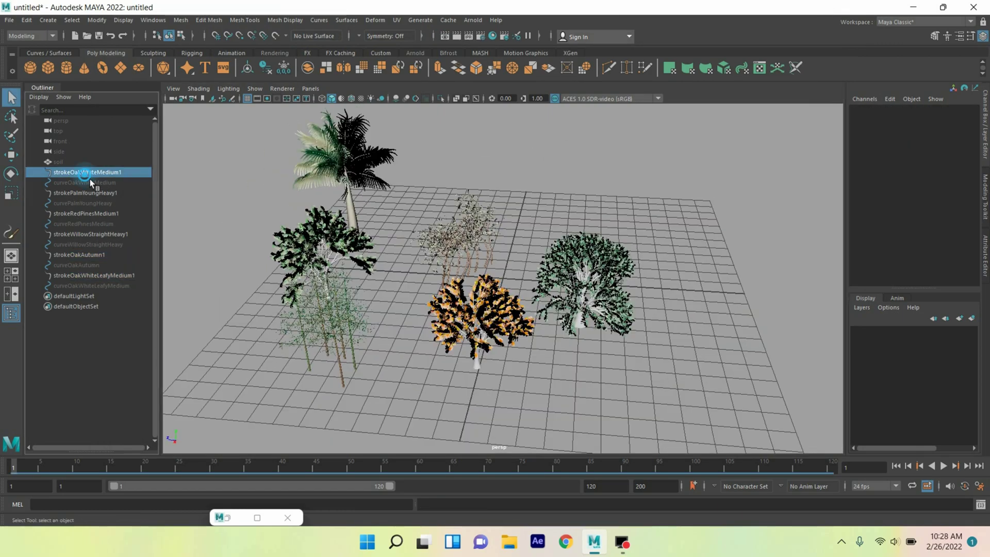
{"action": "left_click", "coordinate": [95, 191], "text": "ctrl"}
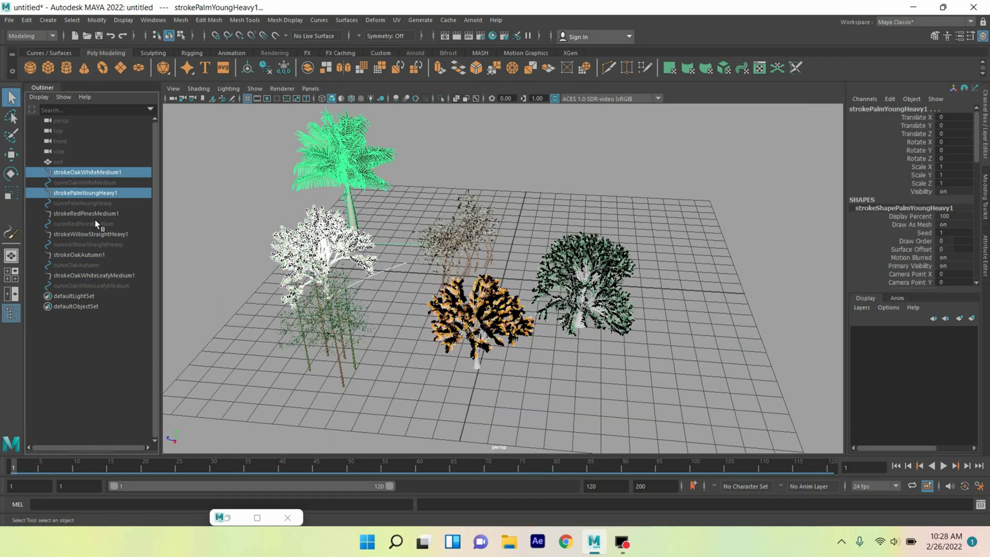
{"action": "left_click", "coordinate": [95, 213], "text": "ctrl"}
{"action": "left_click", "coordinate": [91, 234], "text": "ctrl"}
{"action": "left_click", "coordinate": [91, 254], "text": "ctrl"}
{"action": "left_click", "coordinate": [89, 275], "text": "ctrl"}
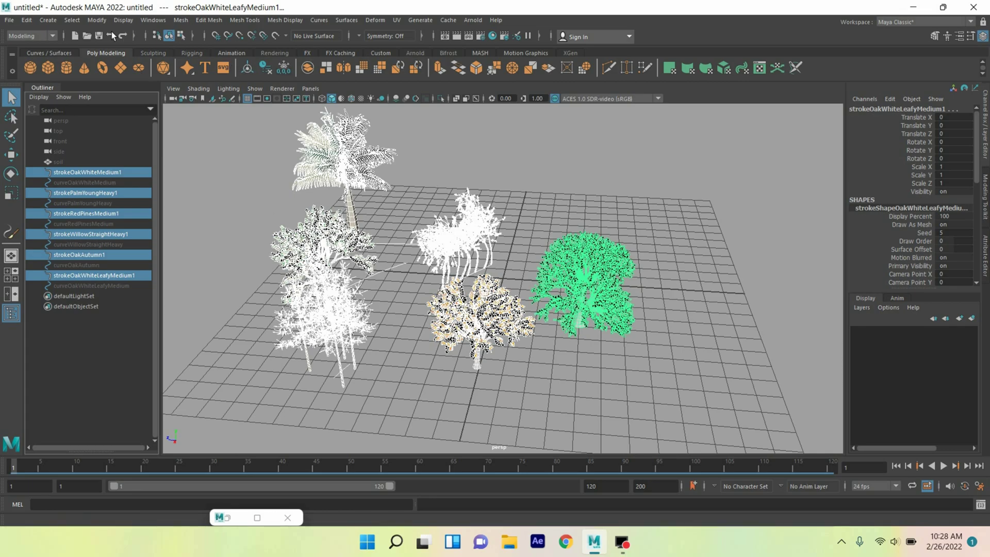
{"action": "left_click", "coordinate": [97, 20]}
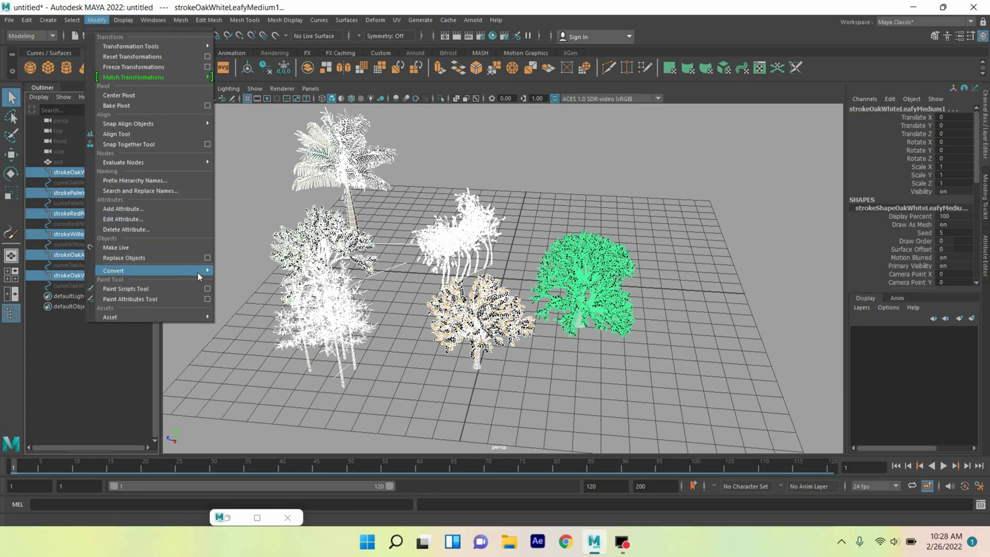
{"action": "mouse_move", "coordinate": [124, 271]}
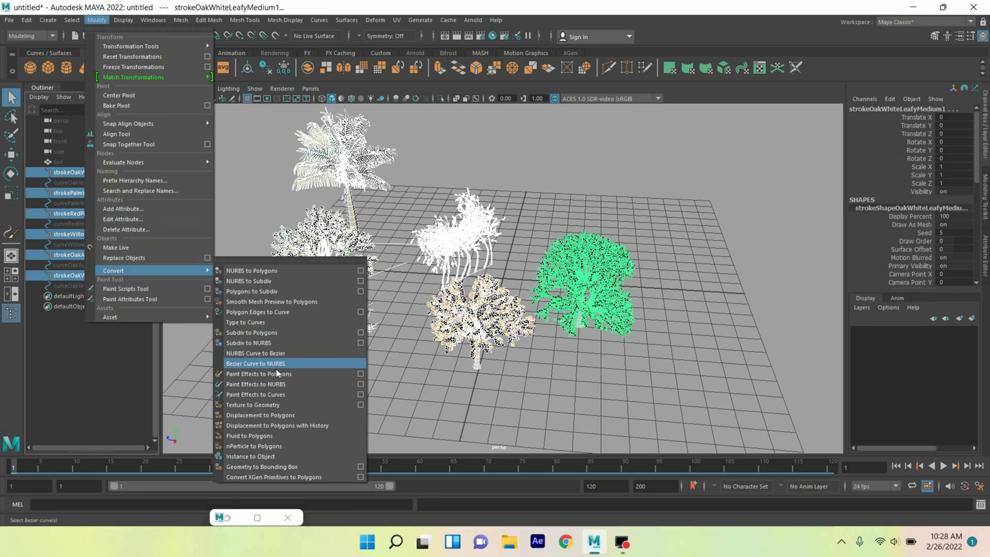
{"action": "left_click", "coordinate": [271, 374]}
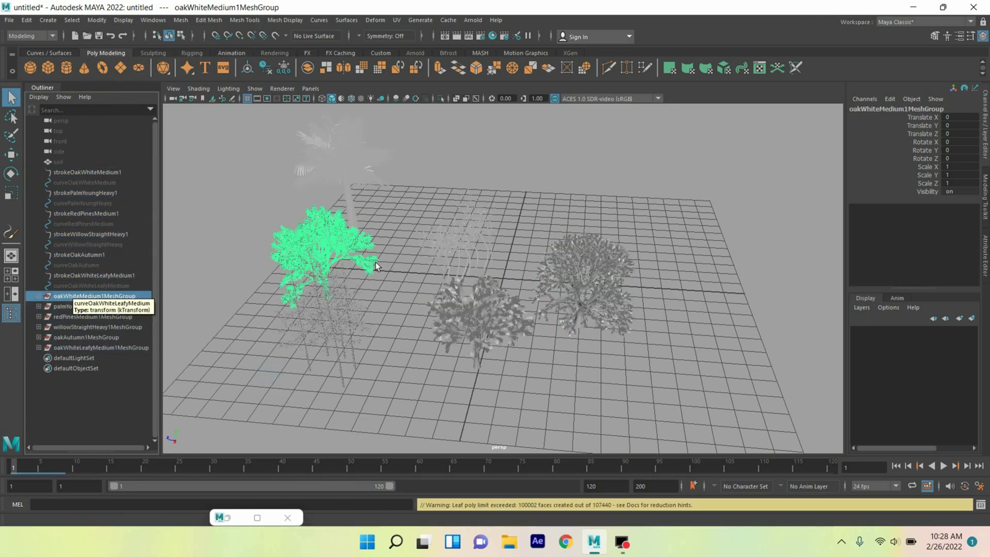
- Rename the first three mesh groups tree1, tree2 and tree3
{"action": "double_click", "coordinate": [100, 299]}
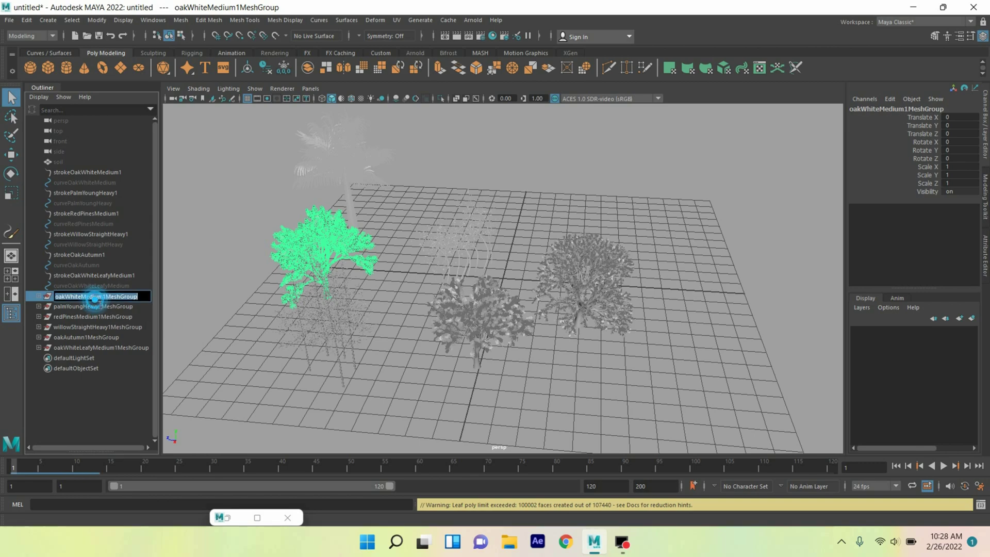
{"action": "type", "text": "tree1"}
{"action": "key", "text": "Return"}
{"action": "double_click", "coordinate": [91, 308]}
{"action": "type", "text": "tree2"}
{"action": "key", "text": "Return"}
{"action": "double_click", "coordinate": [90, 316]}
{"action": "type", "text": "tree3"}
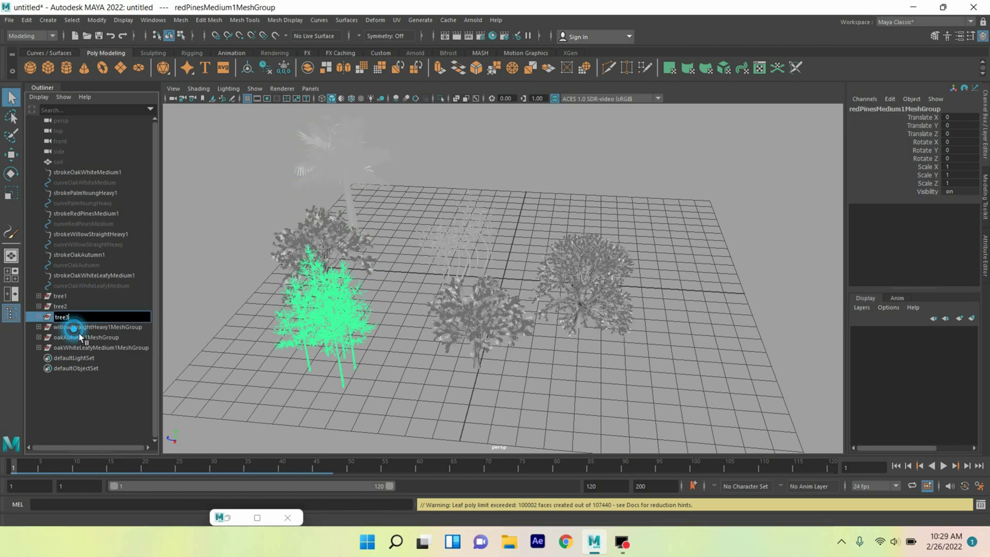
{"action": "type", "text": "tree4"}
- Finish renaming the groups through tree6 and show tree1's full attributes
{"action": "double_click", "coordinate": [86, 337]}
{"action": "type", "text": "tree6"}
{"action": "key", "text": "Return"}
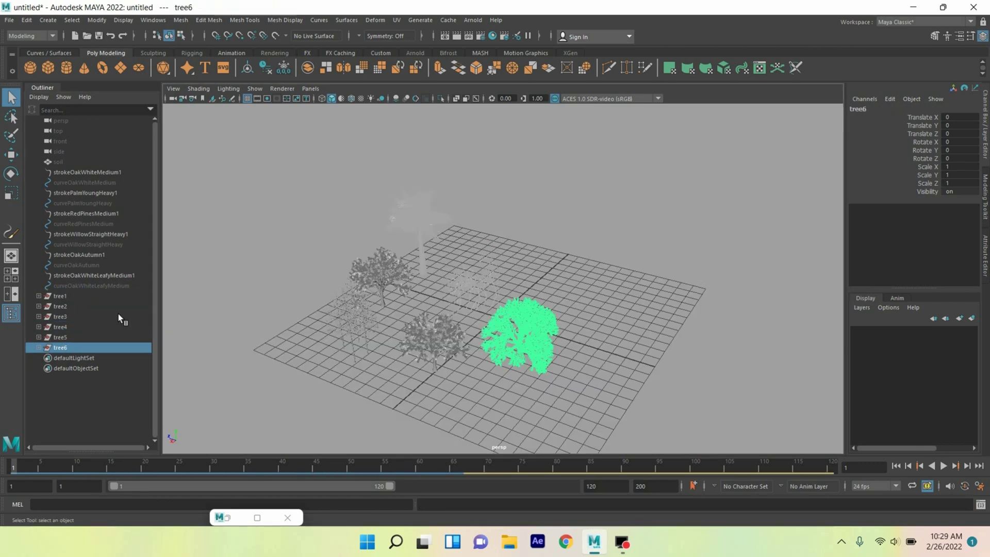
{"action": "left_click", "coordinate": [66, 300]}
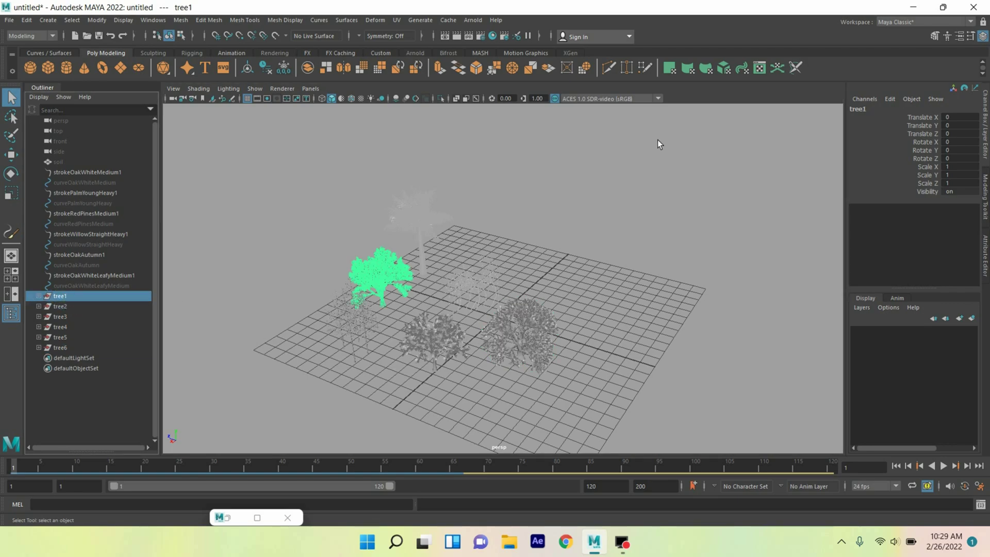
{"action": "key", "text": "ctrl+a"}
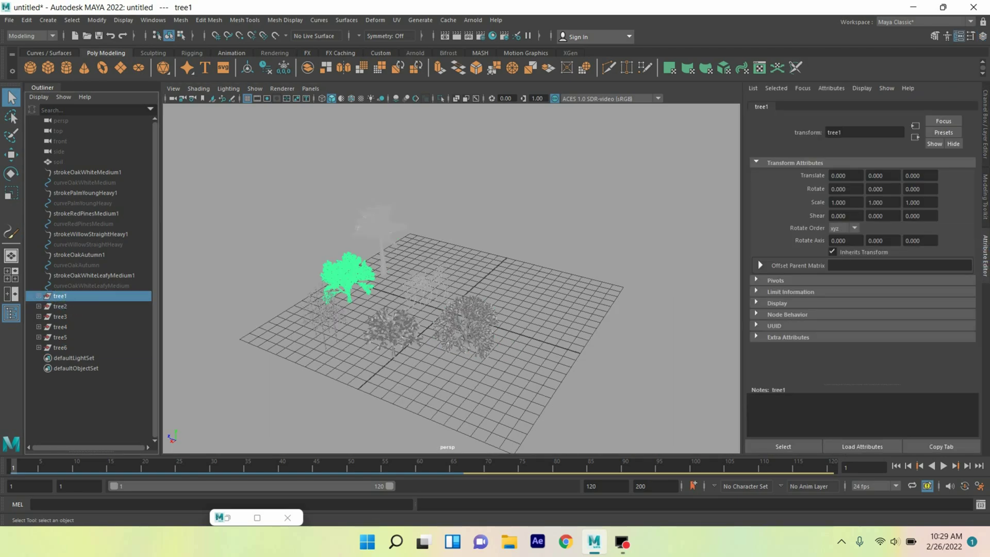
{"action": "scroll", "coordinate": [448, 234], "scroll_direction": "up", "scroll_amount": 3}
- Give the oak's leaves a Standard Surface material with a green base colour
{"action": "left_click", "coordinate": [257, 286]}
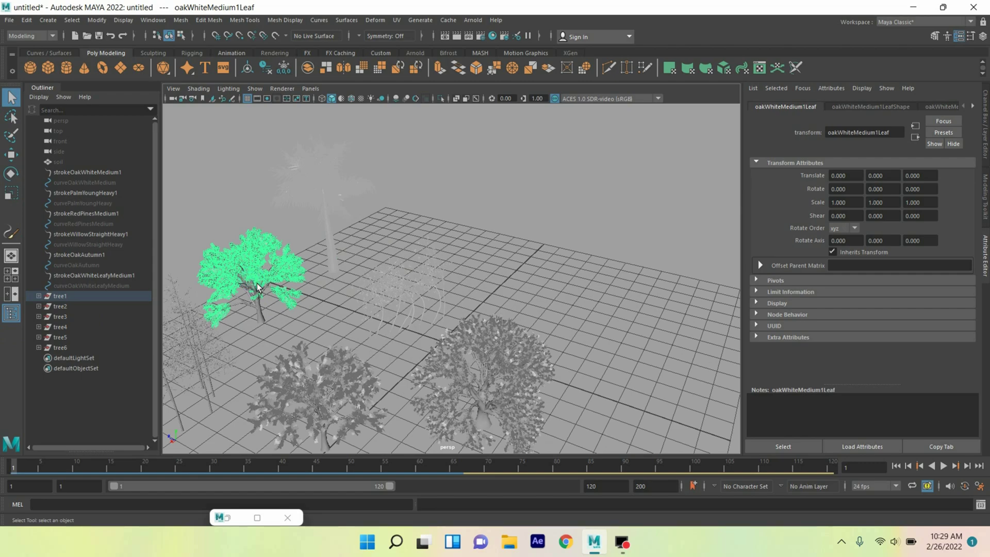
{"action": "left_click", "coordinate": [867, 114]}
{"action": "left_click", "coordinate": [937, 110]}
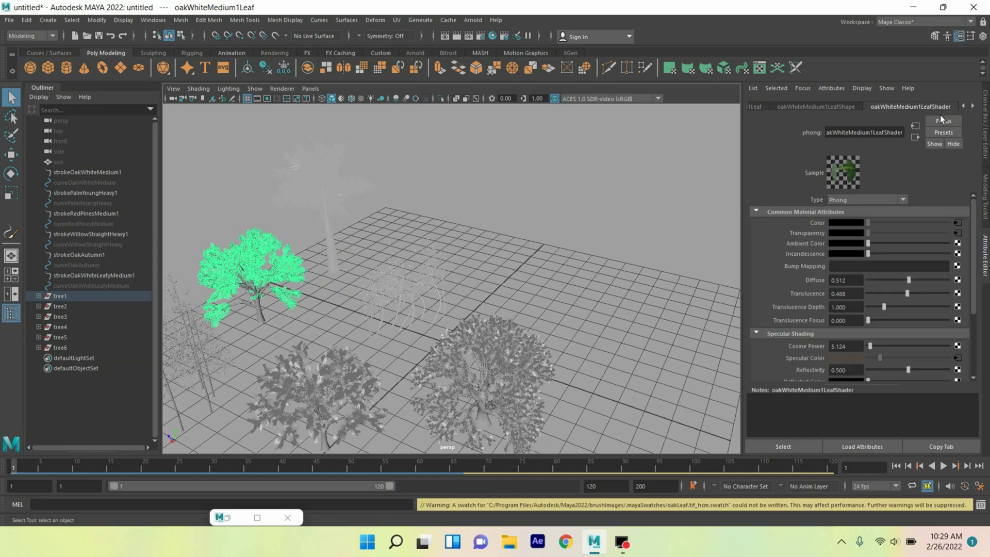
{"action": "left_click", "coordinate": [867, 200]}
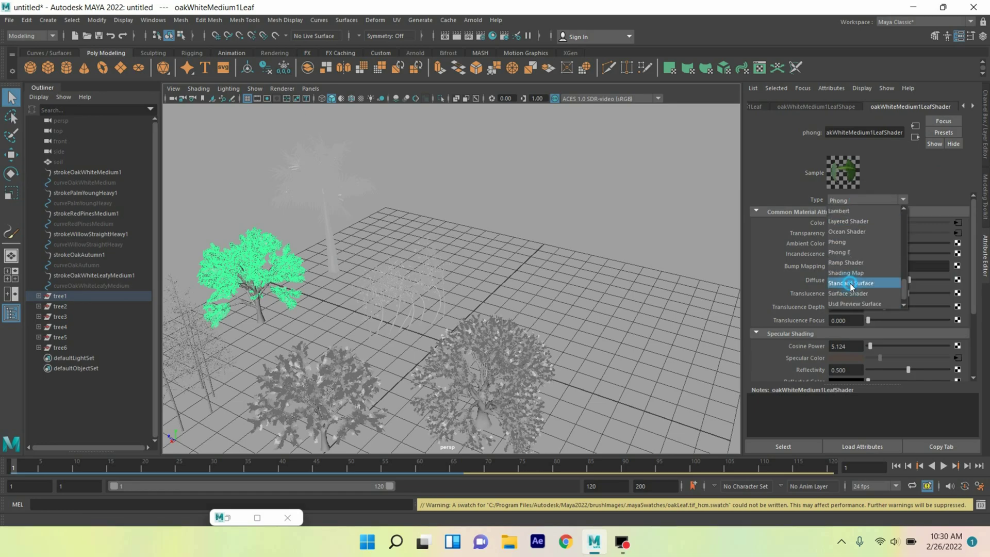
{"action": "left_click", "coordinate": [851, 285]}
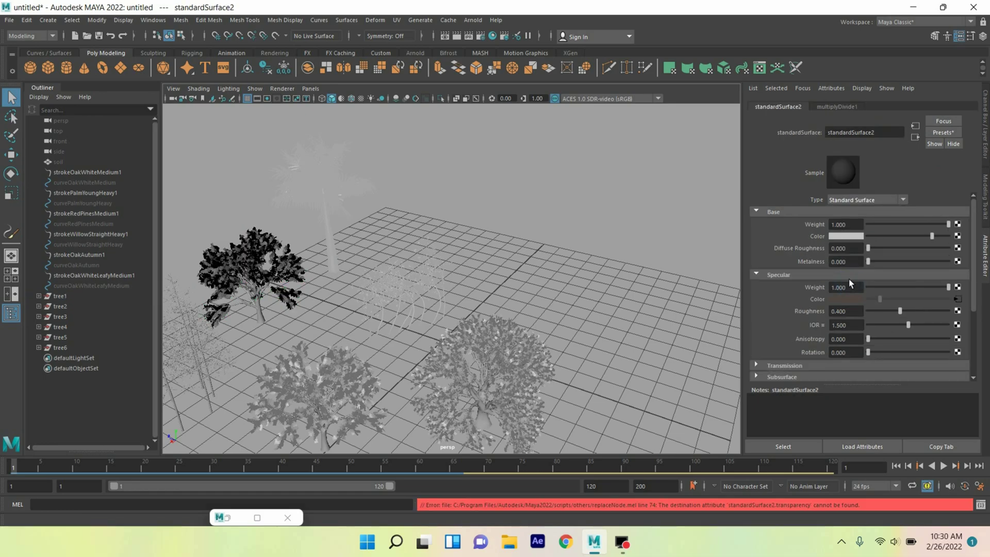
{"action": "left_click", "coordinate": [847, 236]}
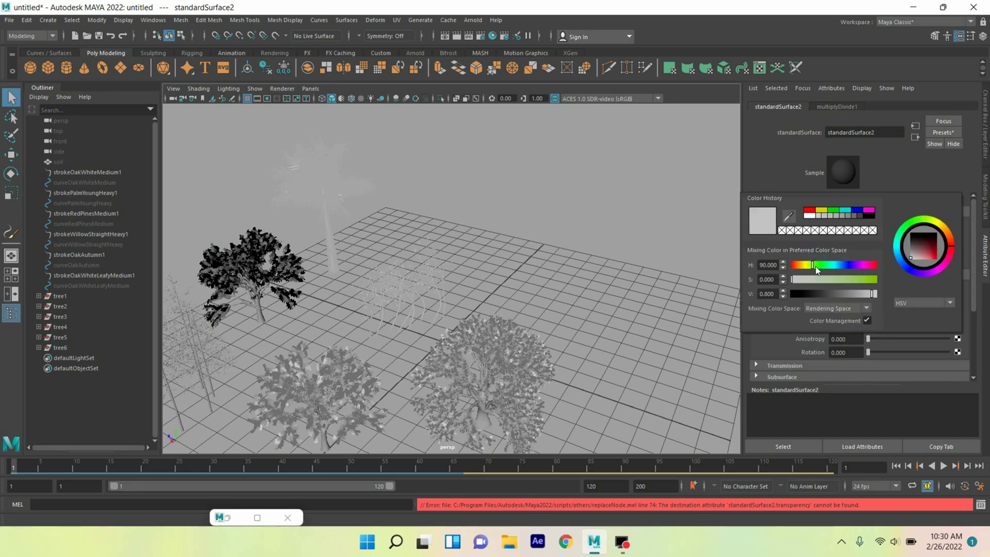
{"action": "left_click_drag", "start_coordinate": [848, 283], "coordinate": [862, 285]}
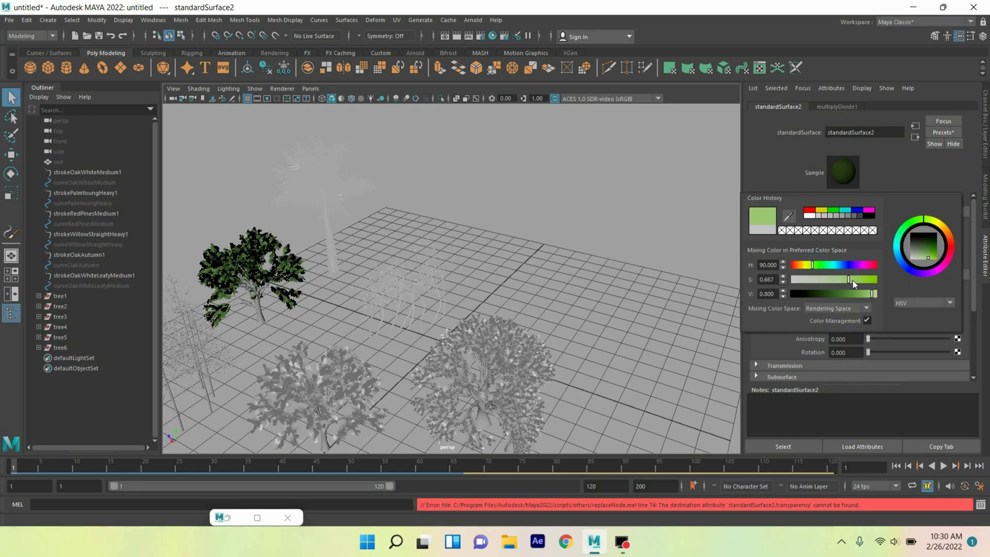
- Brighten the viewport lighting and inspect the oak trunk's shader
{"action": "left_click", "coordinate": [225, 92]}
{"action": "left_click", "coordinate": [247, 163]}
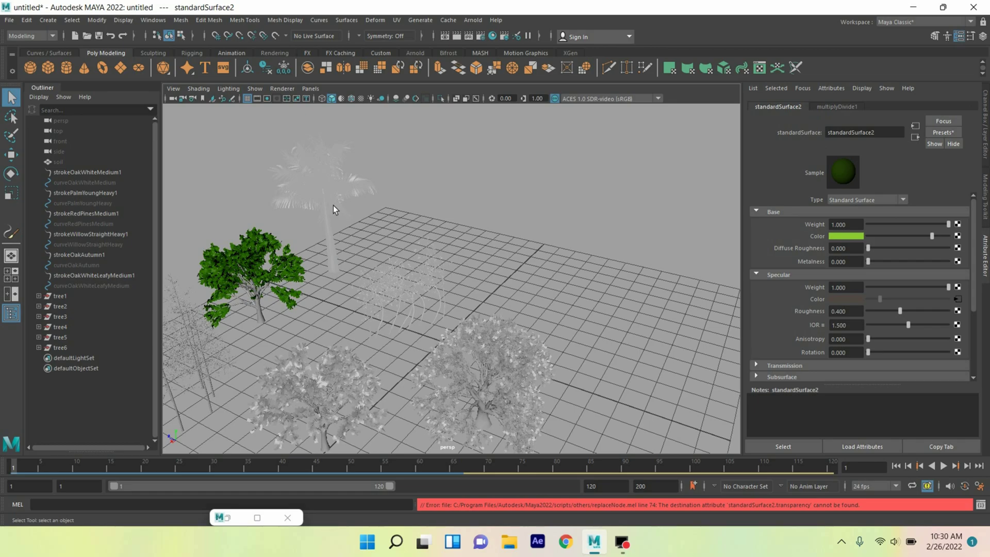
{"action": "left_click", "coordinate": [263, 314]}
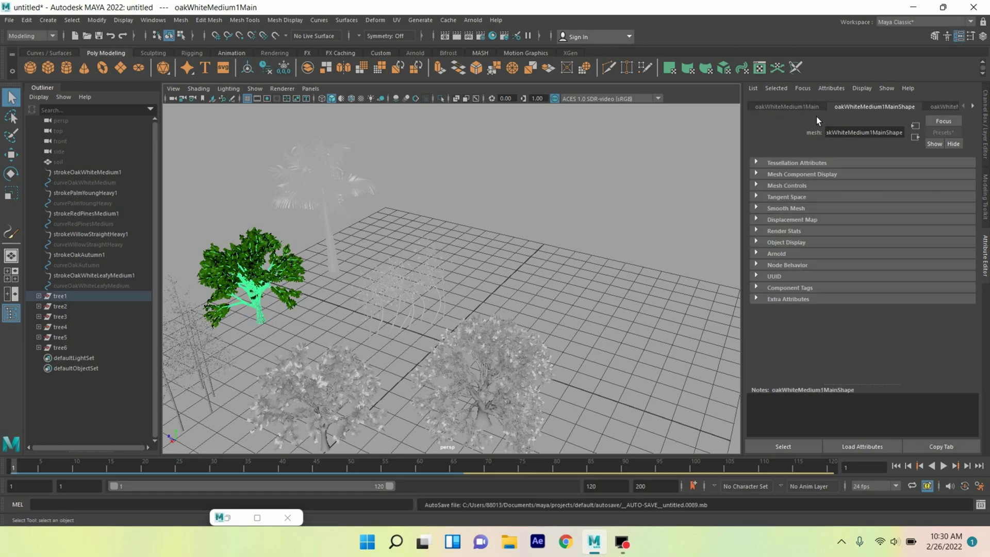
{"action": "left_click", "coordinate": [939, 107]}
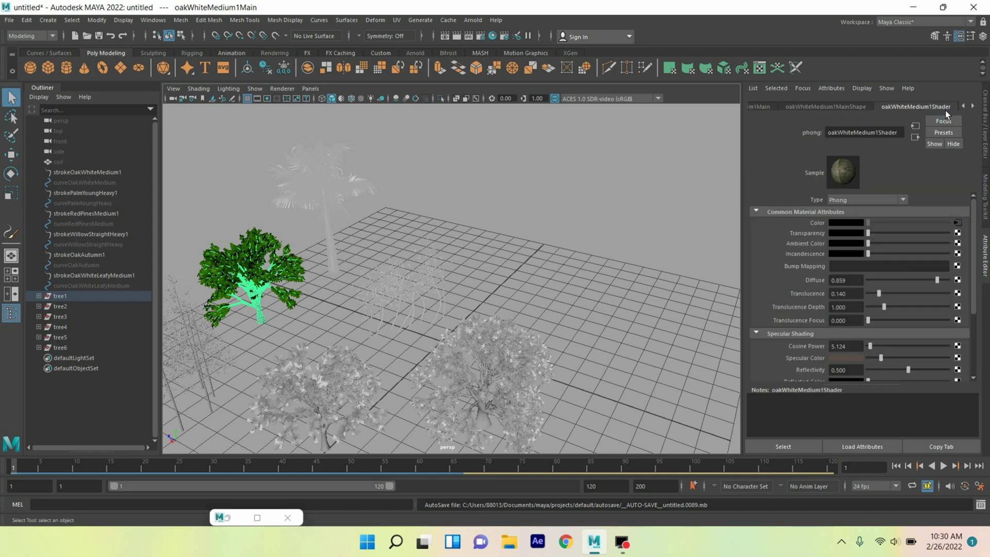
- Switch the oak trunk's shader to Standard Surface with a dark brown base colour
{"action": "left_click", "coordinate": [834, 198]}
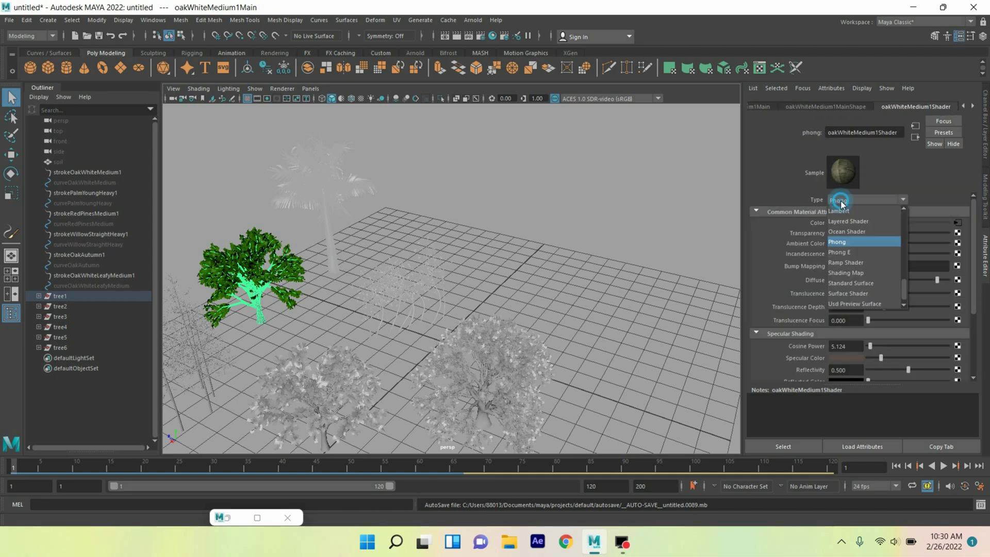
{"action": "left_click", "coordinate": [859, 286]}
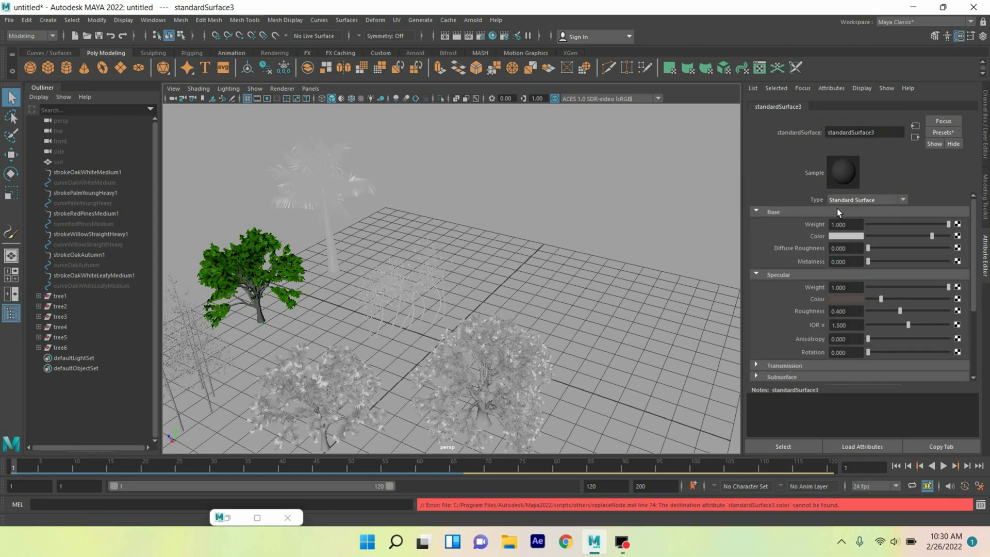
{"action": "left_click", "coordinate": [843, 237]}
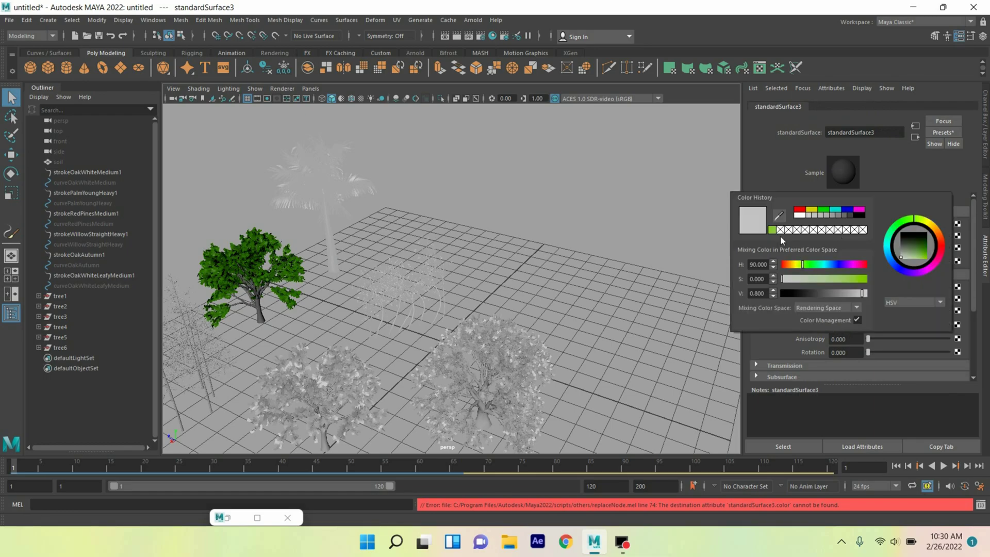
{"action": "left_click", "coordinate": [814, 265]}
{"action": "mouse_move", "coordinate": [849, 279]}
{"action": "left_mouse_down"}
{"action": "mouse_move", "coordinate": [860, 280]}
{"action": "mouse_move", "coordinate": [839, 276]}
{"action": "left_mouse_up"}
{"action": "left_click", "coordinate": [789, 265]}
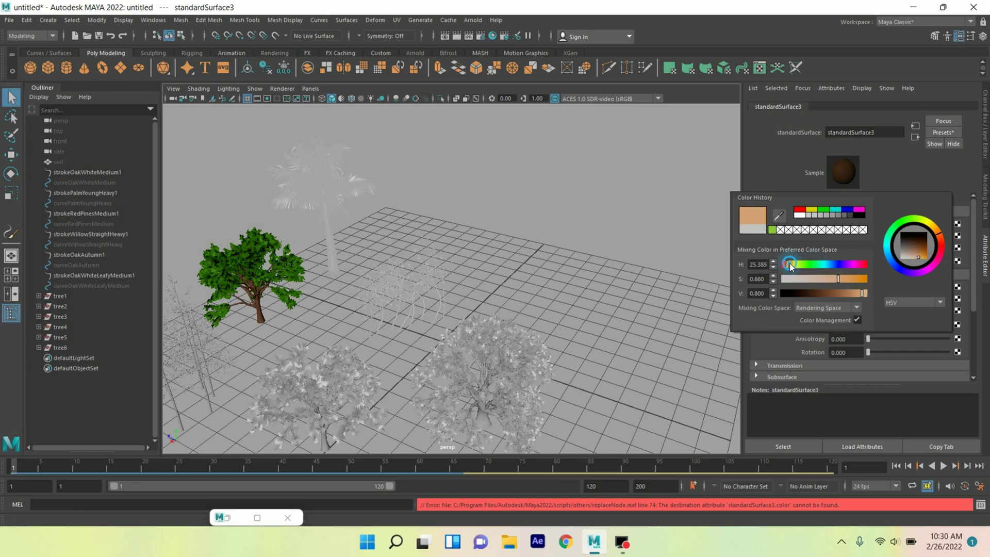
{"action": "left_click_drag", "start_coordinate": [850, 293], "coordinate": [852, 297]}
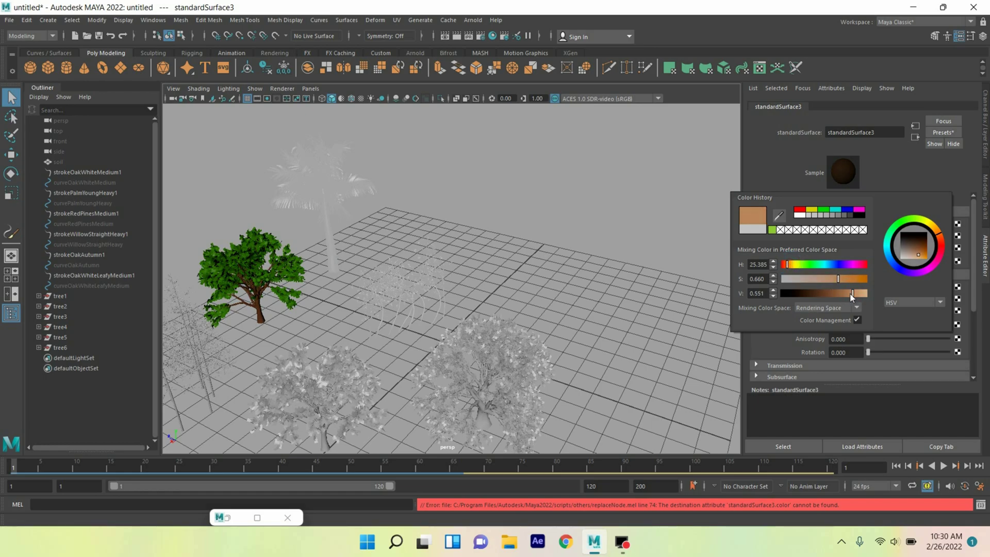
{"action": "left_click", "coordinate": [985, 128]}
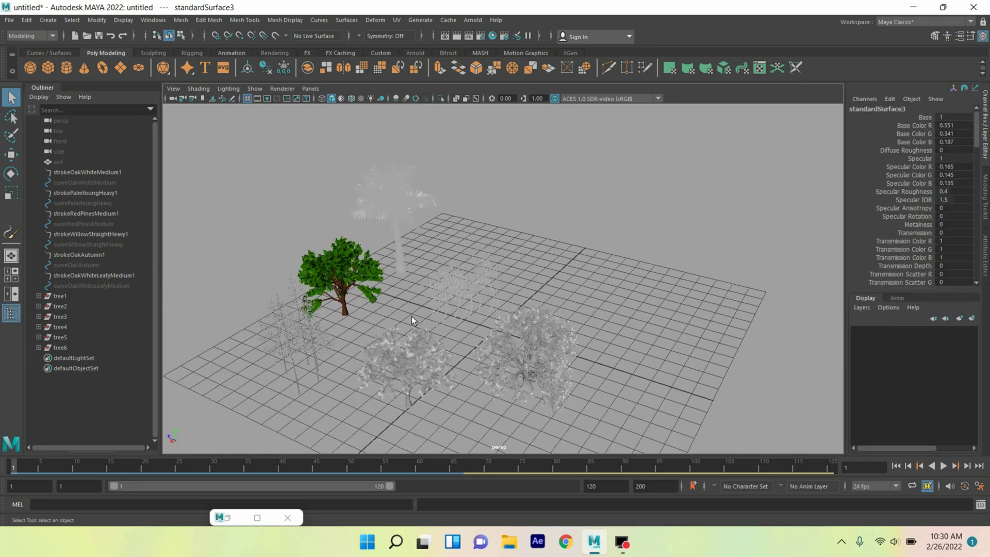
- Select the palm tree and adjust the saturation of its foliage colour
{"action": "left_click", "coordinate": [72, 307]}
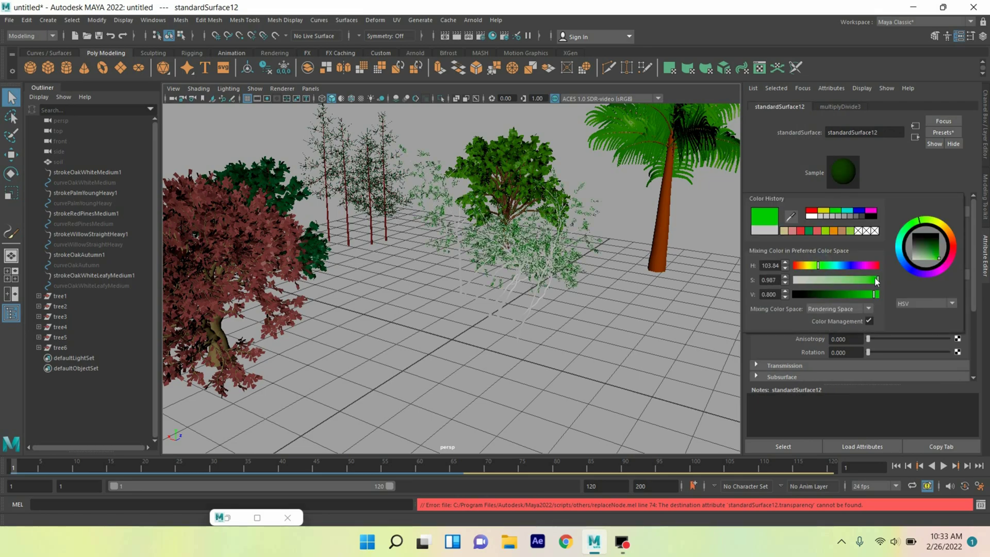
{"action": "mouse_move", "coordinate": [806, 268]}
{"action": "left_mouse_down"}
{"action": "mouse_move", "coordinate": [830, 279]}
{"action": "mouse_move", "coordinate": [789, 268]}
{"action": "left_mouse_up"}
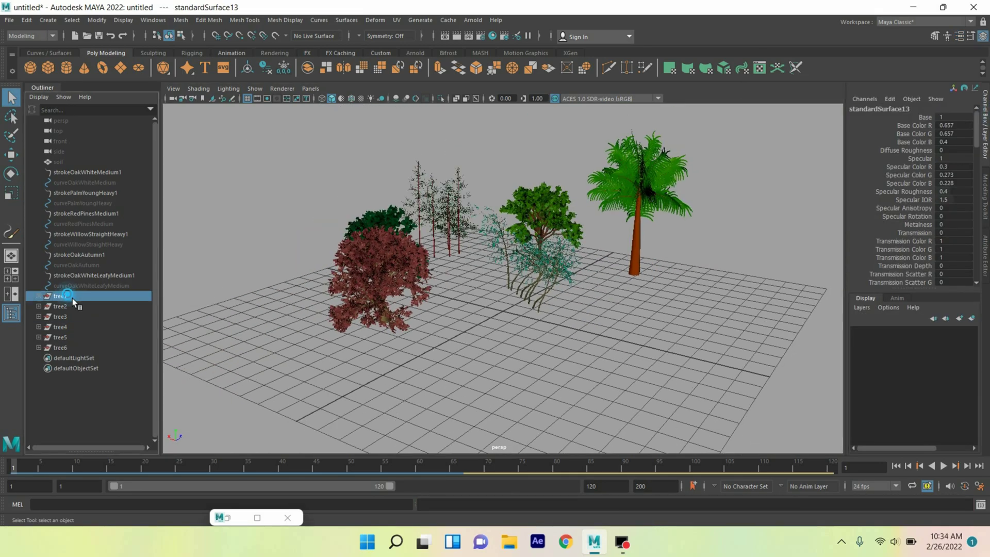
- Move tree1, the palm tree2 and tree3 closer to the group
{"action": "left_click", "coordinate": [72, 296]}
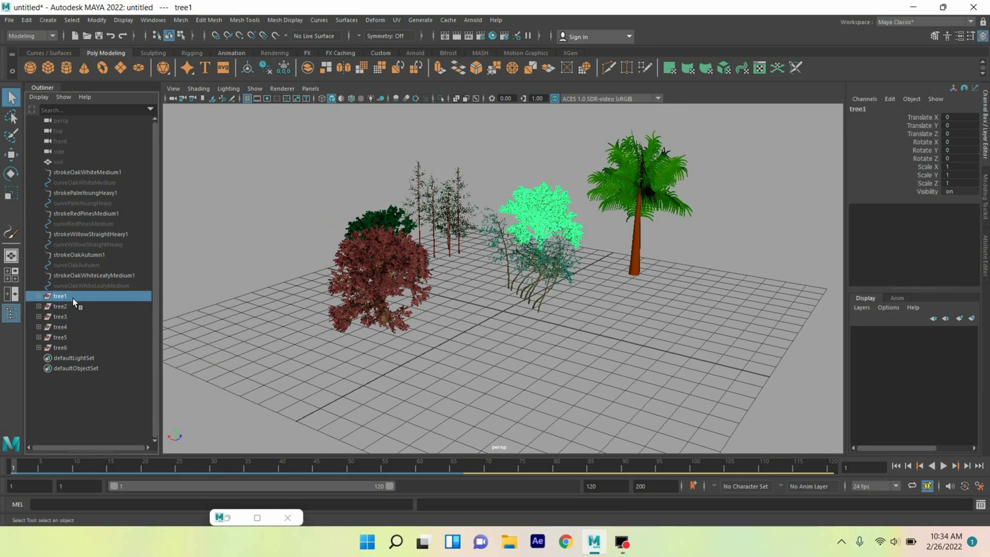
{"action": "left_click", "coordinate": [20, 162]}
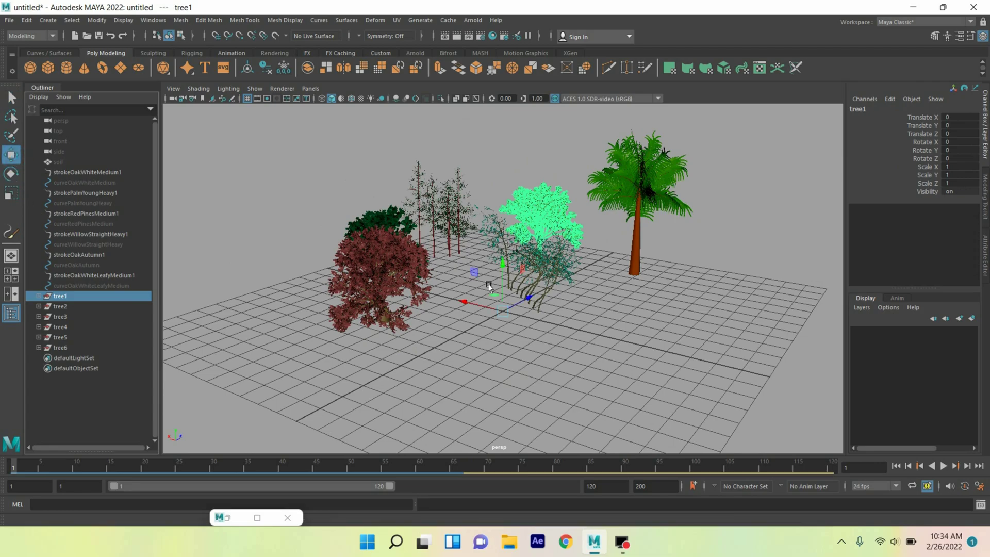
{"action": "left_click_drag", "start_coordinate": [571, 297], "coordinate": [516, 306], "text": "alt"}
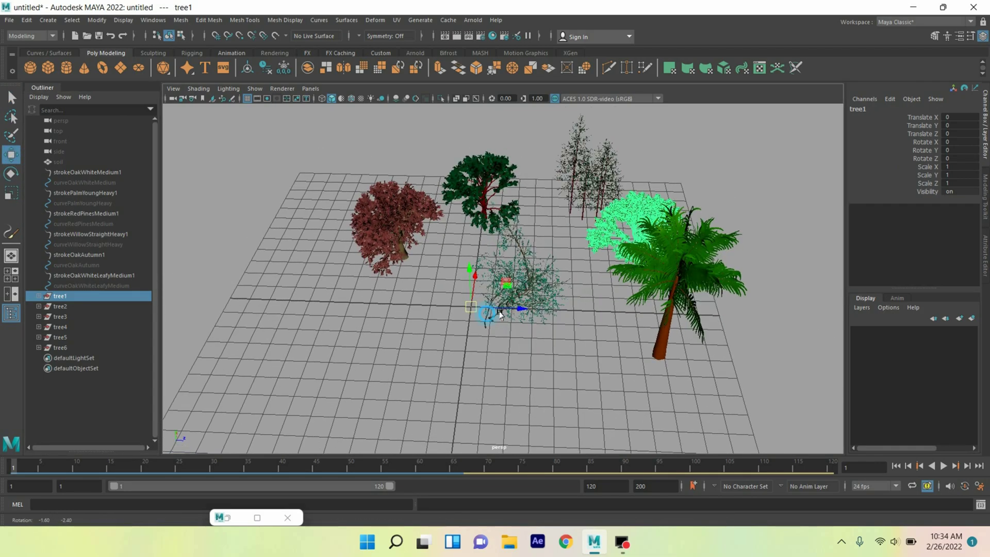
{"action": "left_click_drag", "start_coordinate": [516, 306], "coordinate": [473, 327]}
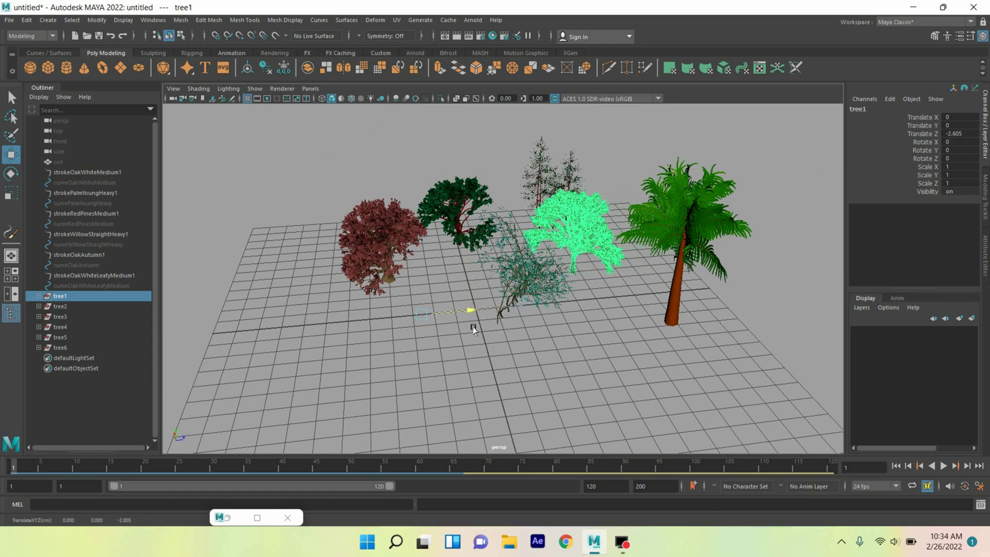
{"action": "left_click", "coordinate": [63, 307]}
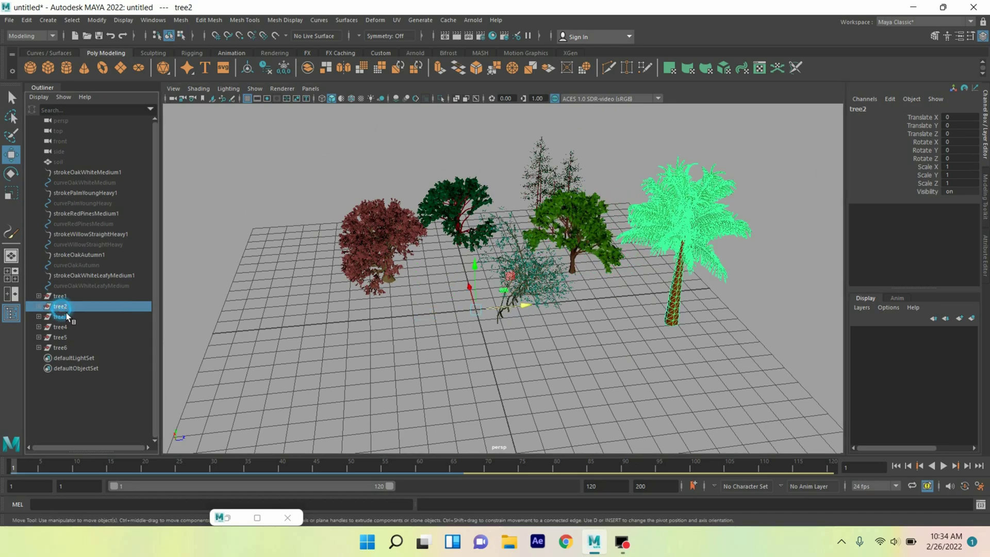
{"action": "mouse_move", "coordinate": [433, 312]}
{"action": "left_mouse_down", "text": "alt"}
{"action": "mouse_move", "coordinate": [451, 316]}
{"action": "mouse_move", "coordinate": [442, 314]}
{"action": "left_mouse_up", "text": "alt"}
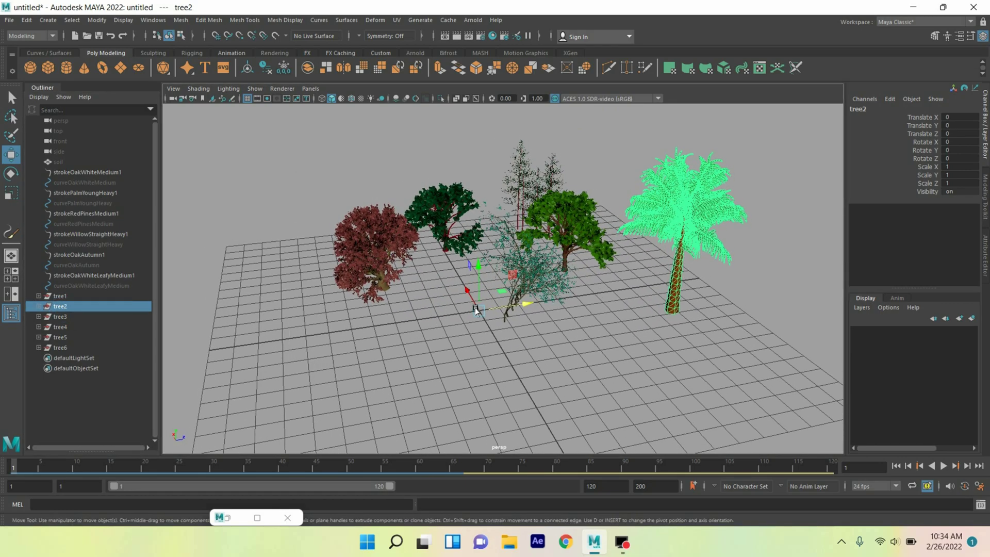
{"action": "left_click_drag", "start_coordinate": [533, 311], "coordinate": [476, 331]}
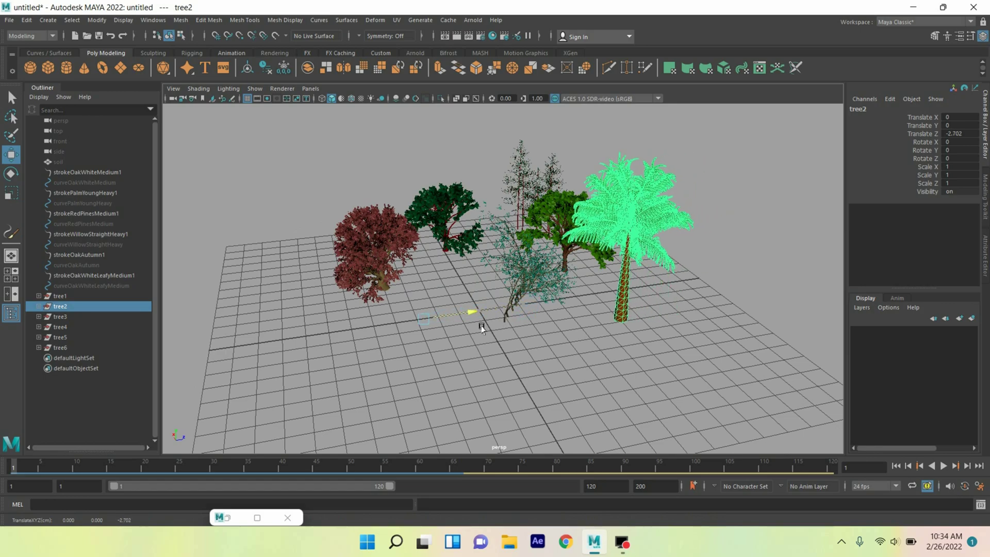
{"action": "left_click_drag", "start_coordinate": [374, 355], "coordinate": [309, 348], "text": "alt"}
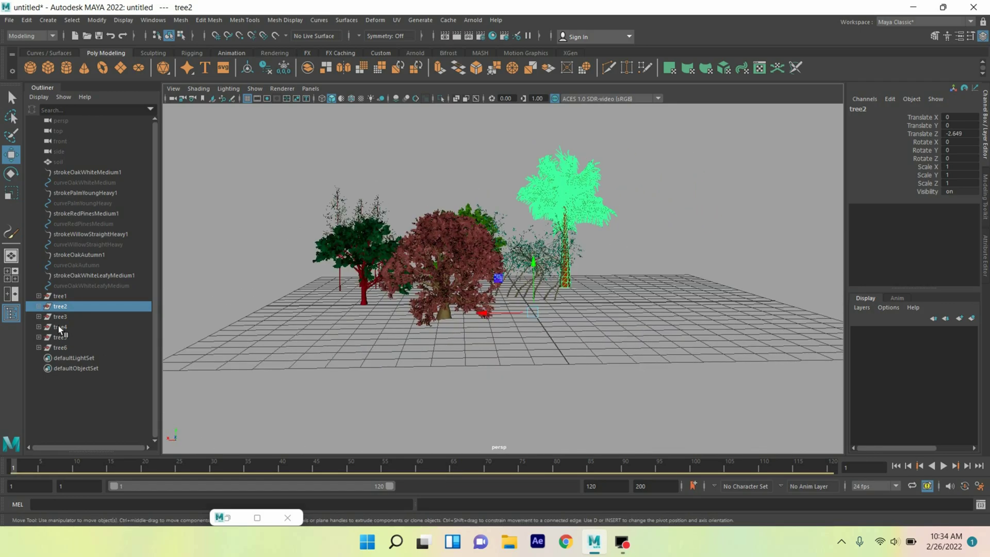
{"action": "left_click", "coordinate": [59, 317]}
{"action": "left_click_drag", "start_coordinate": [194, 323], "coordinate": [464, 307], "text": "alt"}
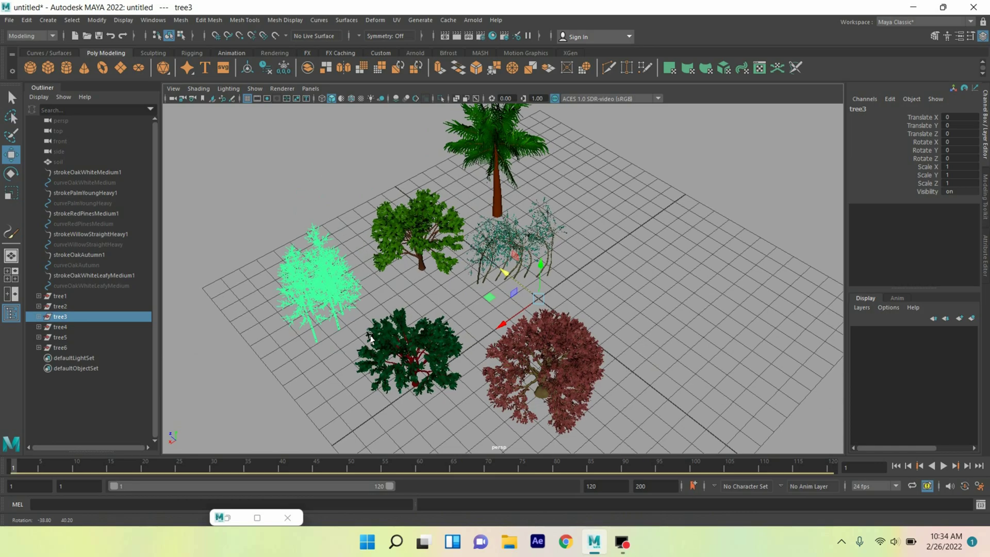
{"action": "left_click_drag", "start_coordinate": [517, 285], "coordinate": [525, 331]}
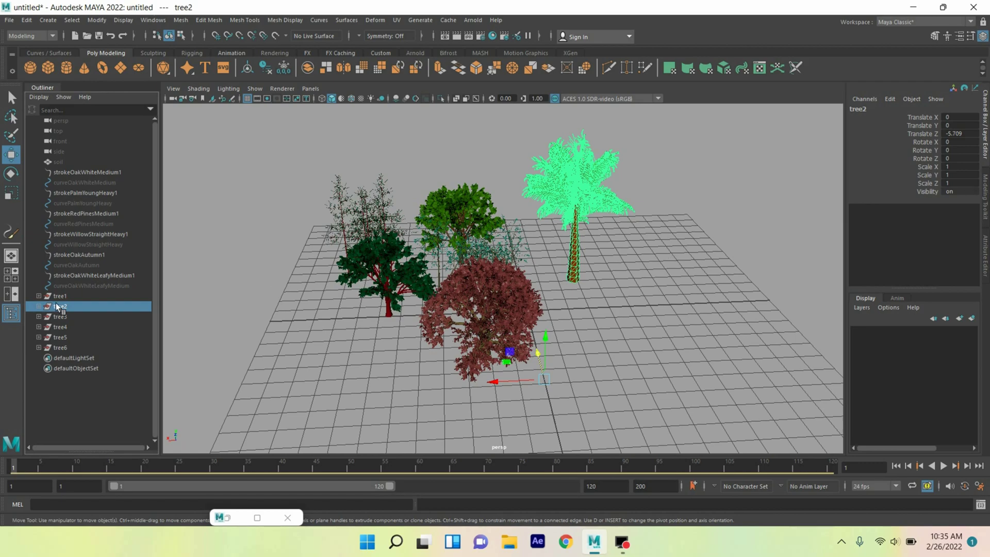
- Freeze transformations and center pivots on all six trees
{"action": "left_click_drag", "start_coordinate": [57, 296], "coordinate": [71, 351]}
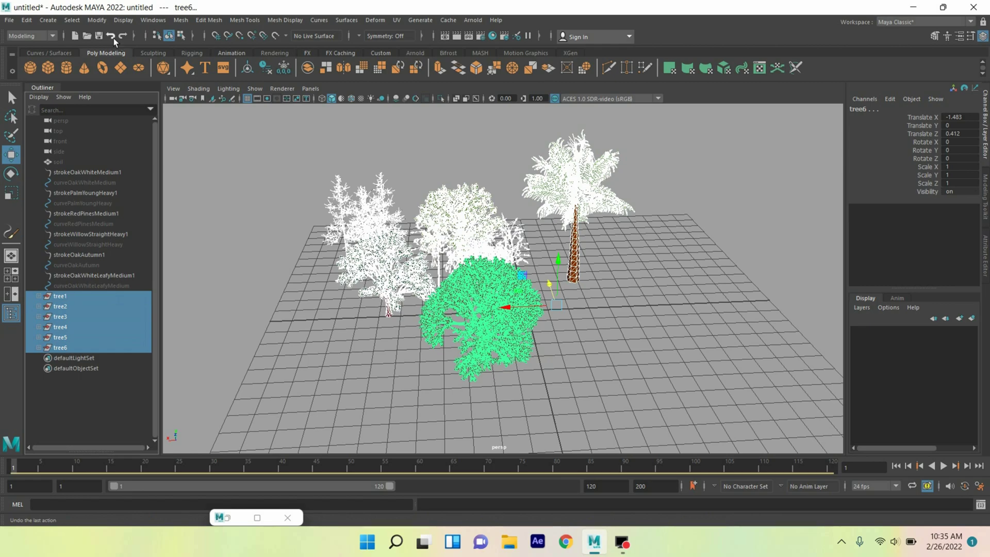
{"action": "left_click", "coordinate": [96, 21]}
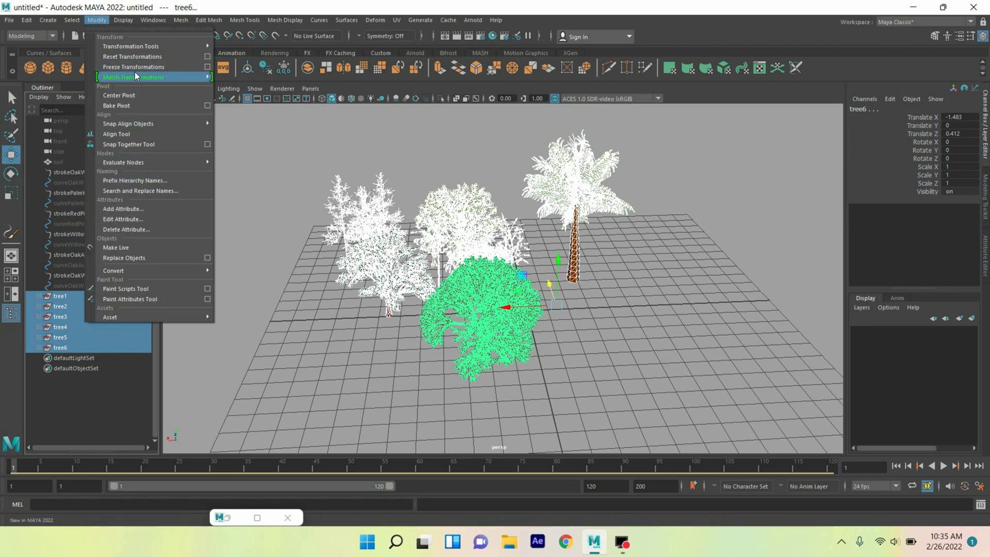
{"action": "left_click", "coordinate": [136, 66]}
{"action": "left_click", "coordinate": [96, 20]}
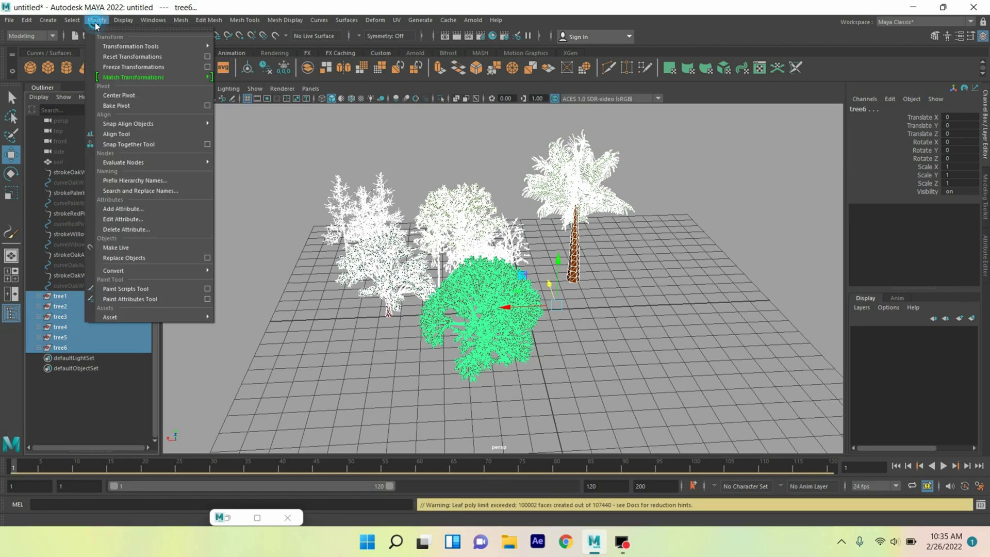
{"action": "left_click", "coordinate": [137, 95]}
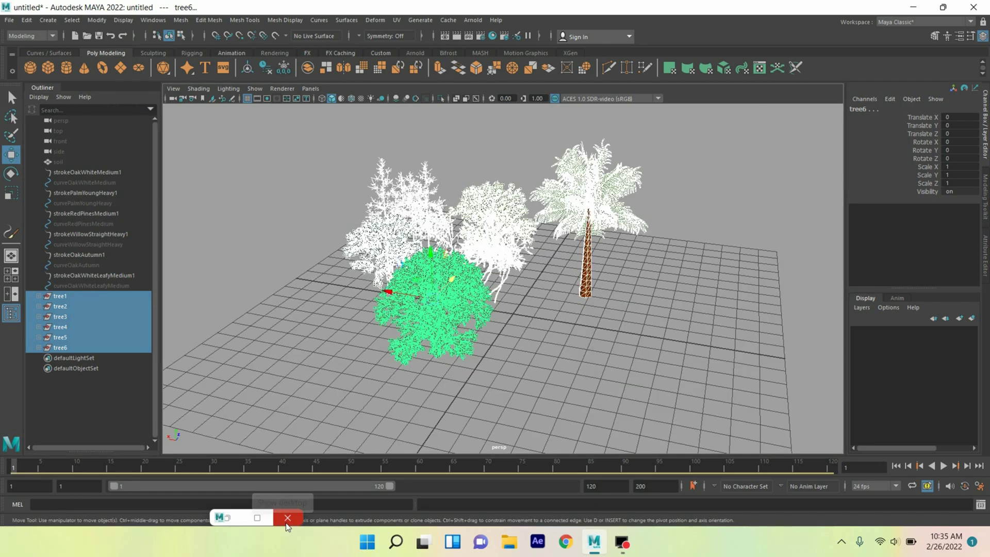
- Save the scene as forest.ma
{"action": "left_click", "coordinate": [287, 517]}
{"action": "key", "text": "ctrl+s"}
{"action": "type", "text": "forest"}
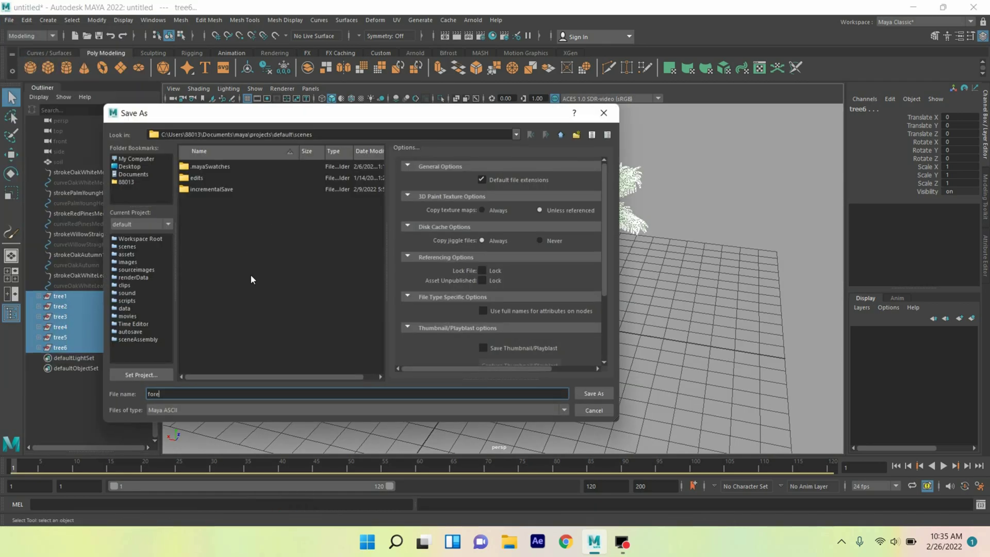
{"action": "key", "text": "Return"}
{"action": "left_click", "coordinate": [65, 298]}
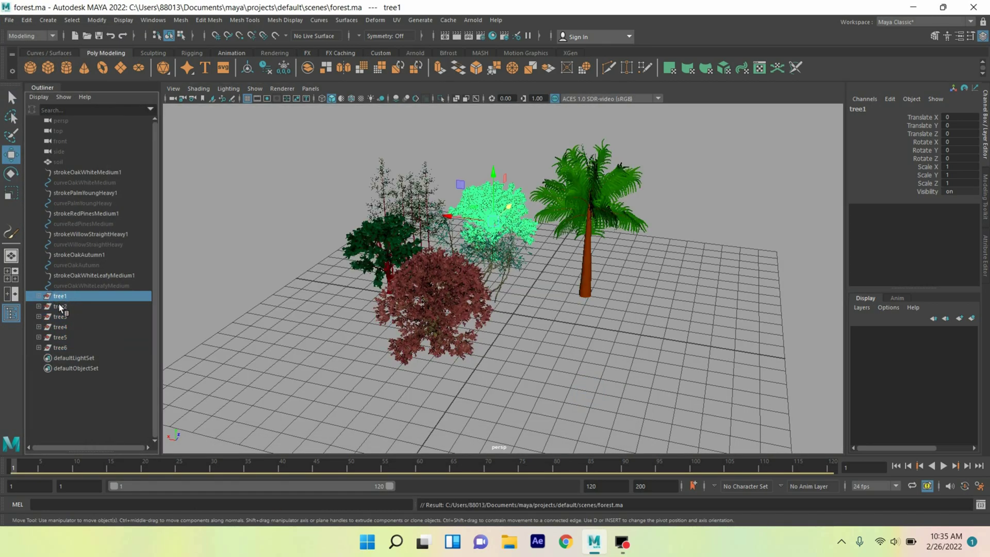
{"action": "left_click", "coordinate": [473, 22]}
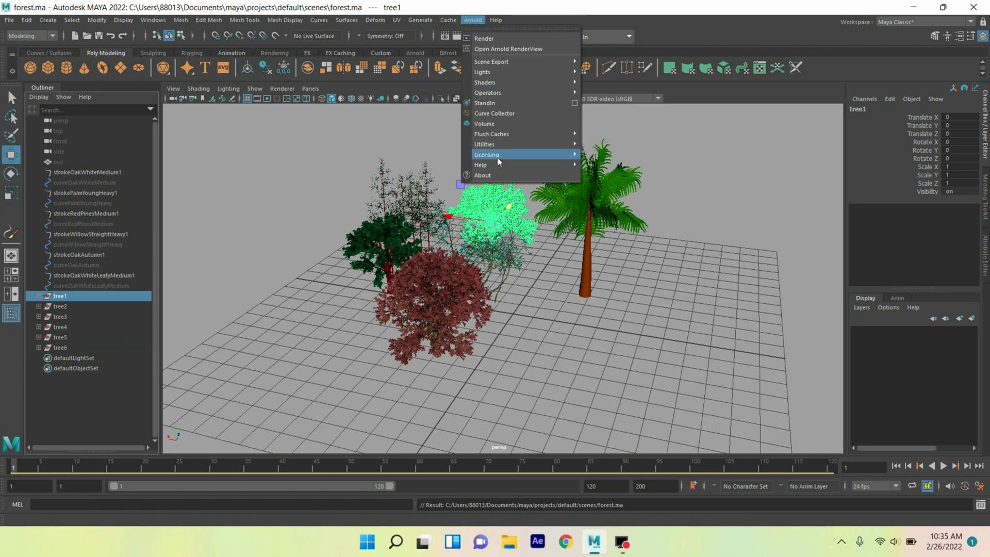
{"action": "mouse_move", "coordinate": [503, 60]}
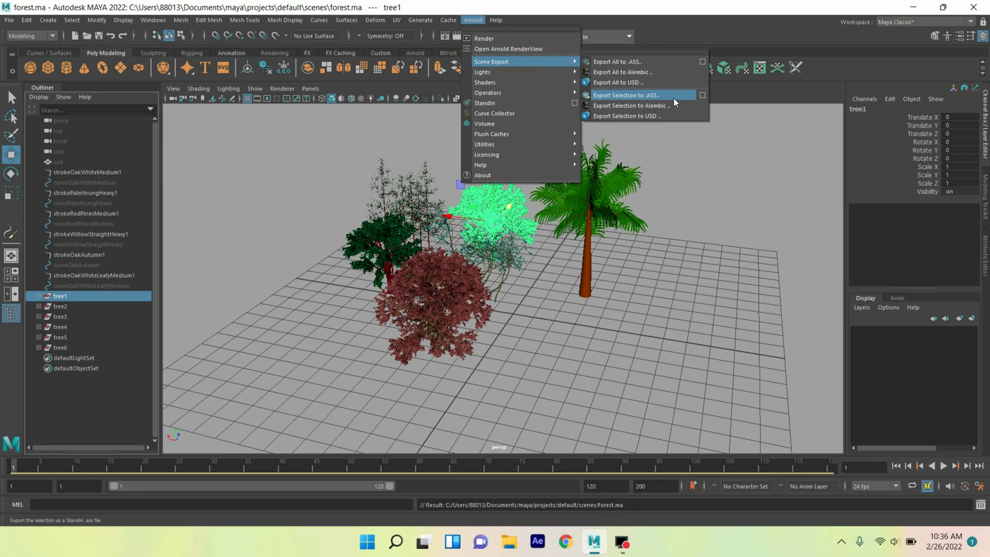
- Export tree1 to an Arnold .ass file including all shading groups
{"action": "left_click", "coordinate": [701, 95]}
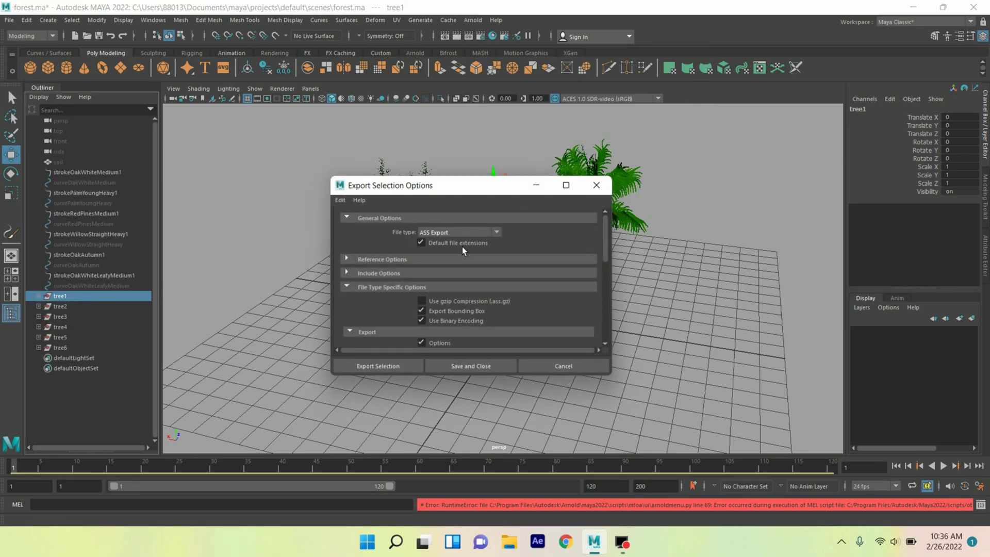
{"action": "scroll", "coordinate": [418, 274], "scroll_direction": "down", "scroll_amount": 5}
{"action": "scroll", "coordinate": [418, 271], "scroll_direction": "down", "scroll_amount": 5}
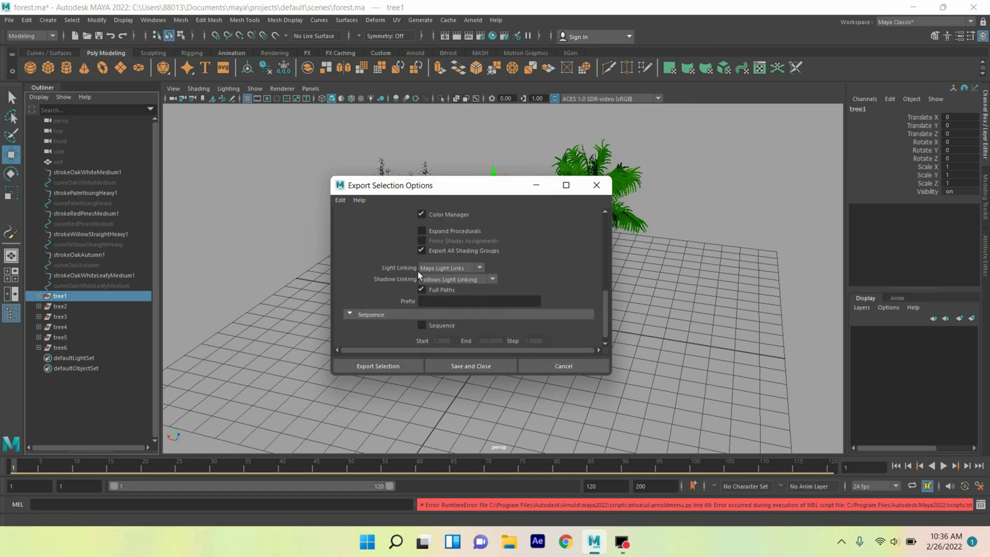
{"action": "left_click", "coordinate": [446, 254]}
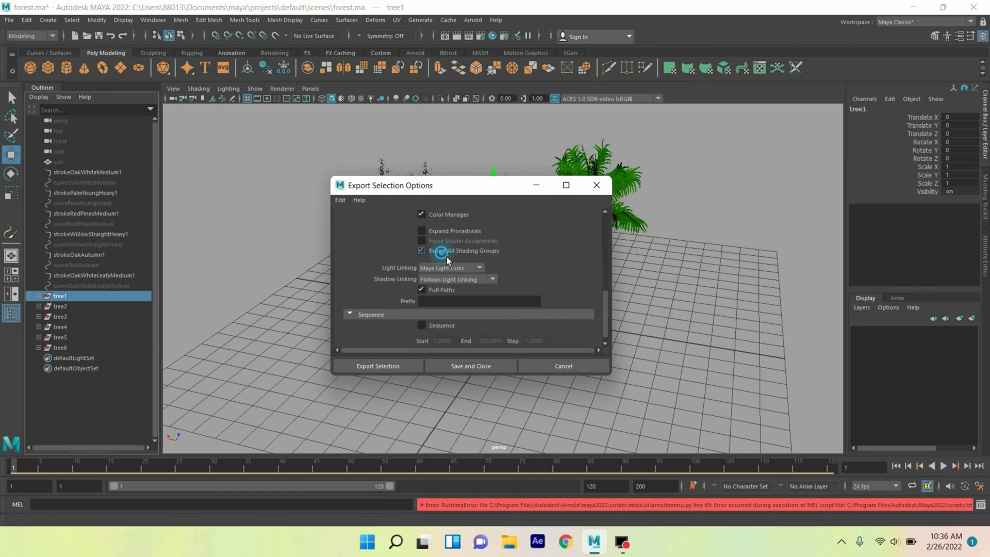
{"action": "left_click", "coordinate": [379, 370]}
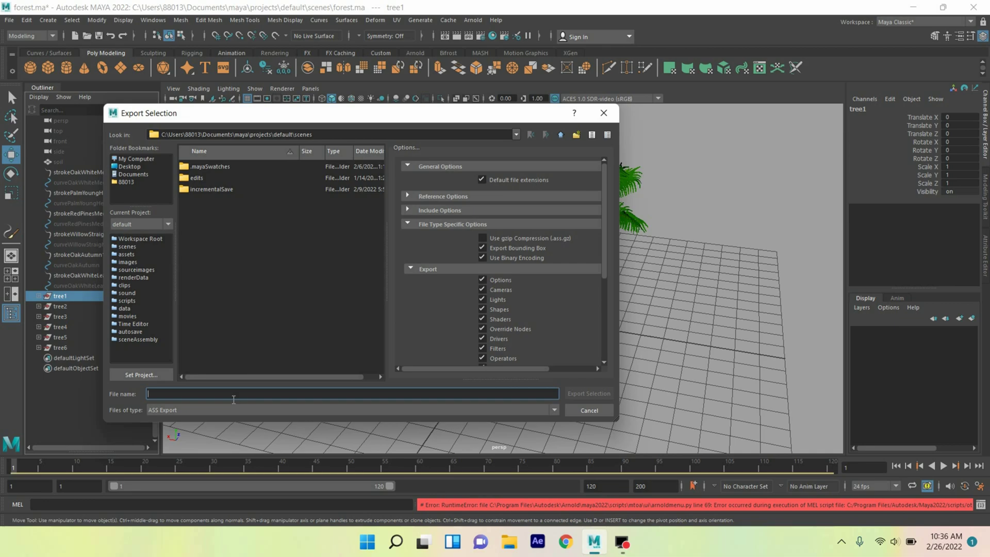
{"action": "type", "text": "tree1"}
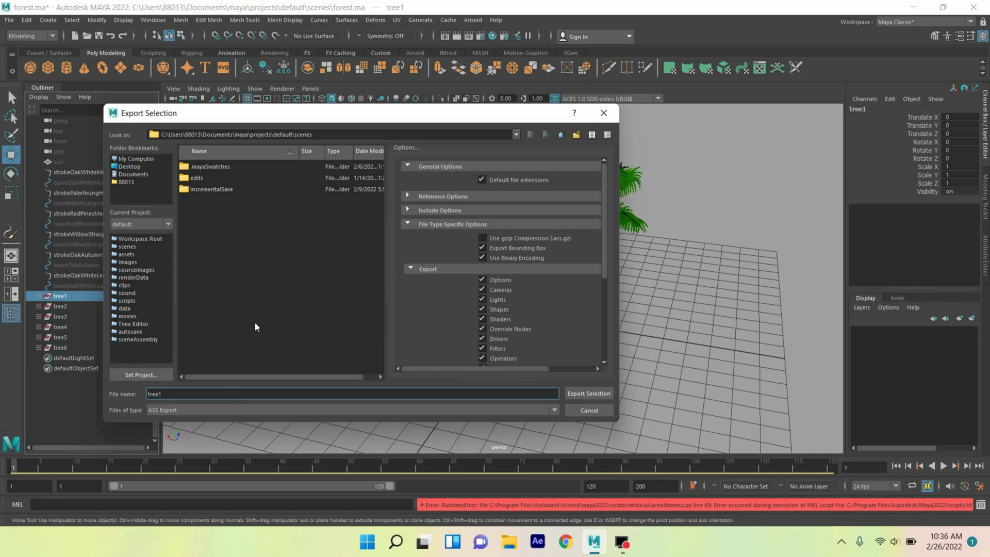
{"action": "left_click", "coordinate": [586, 394]}
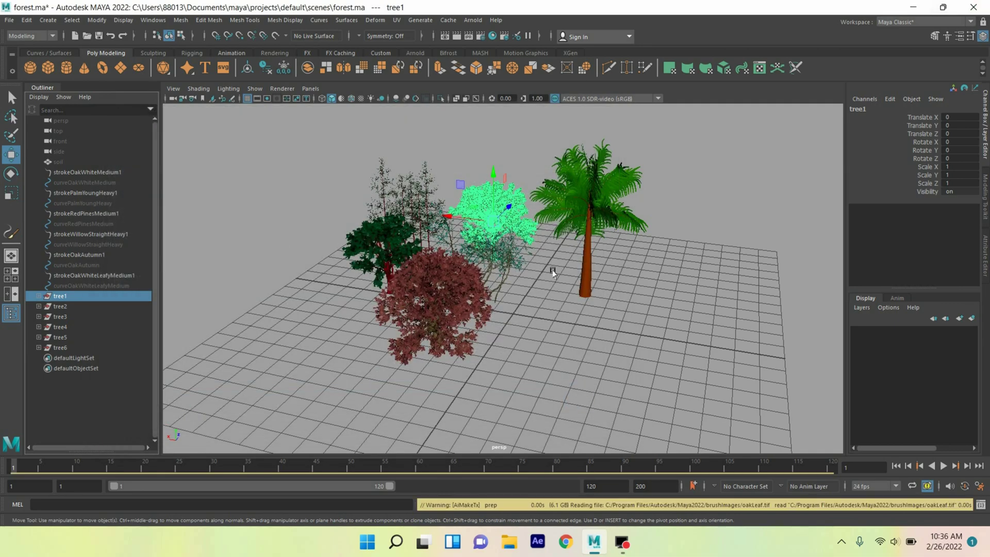
- Export tree2 to its own Arnold .ass file
{"action": "left_click", "coordinate": [64, 311]}
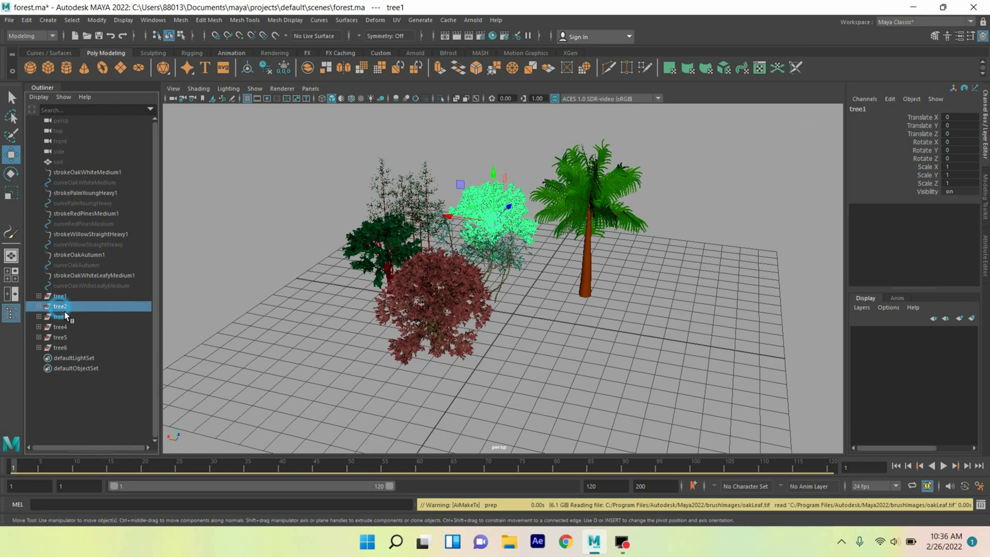
{"action": "left_click", "coordinate": [473, 19]}
{"action": "left_click", "coordinate": [703, 94]}
{"action": "left_click", "coordinate": [374, 368]}
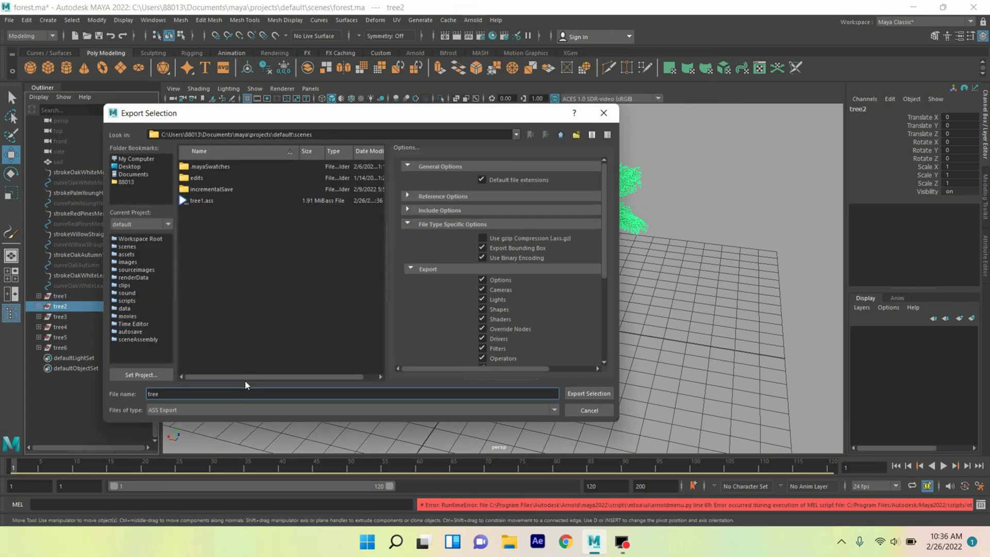
{"action": "key", "text": "BackSpace"}
{"action": "type", "text": "3"}
{"action": "key", "text": "Return"}
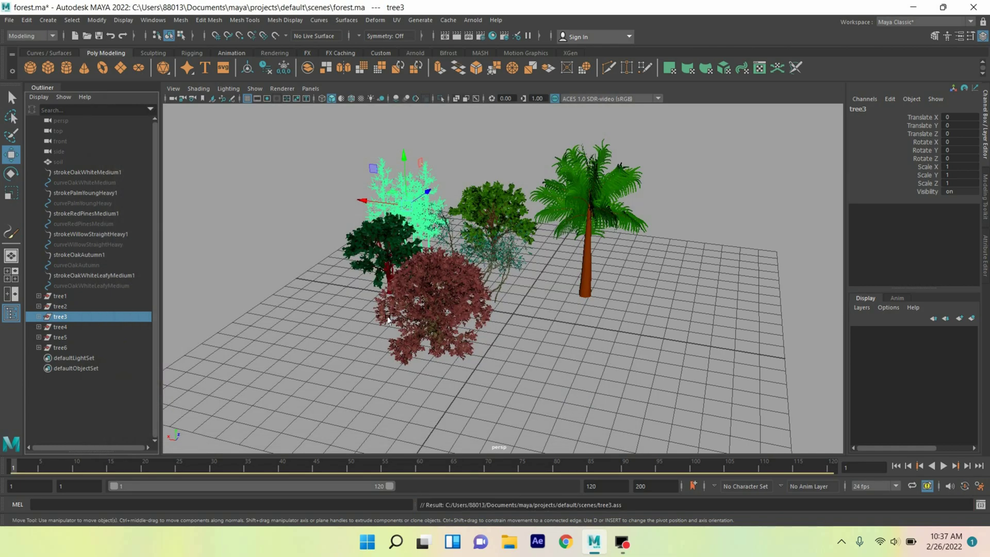
- Export each remaining tree to its own Arnold .ass file
{"action": "left_click", "coordinate": [60, 326]}
{"action": "left_click", "coordinate": [495, 19]}
{"action": "left_click", "coordinate": [680, 93]}
{"action": "type", "text": "4"}
{"action": "key", "text": "Return"}
{"action": "left_click", "coordinate": [60, 337]}
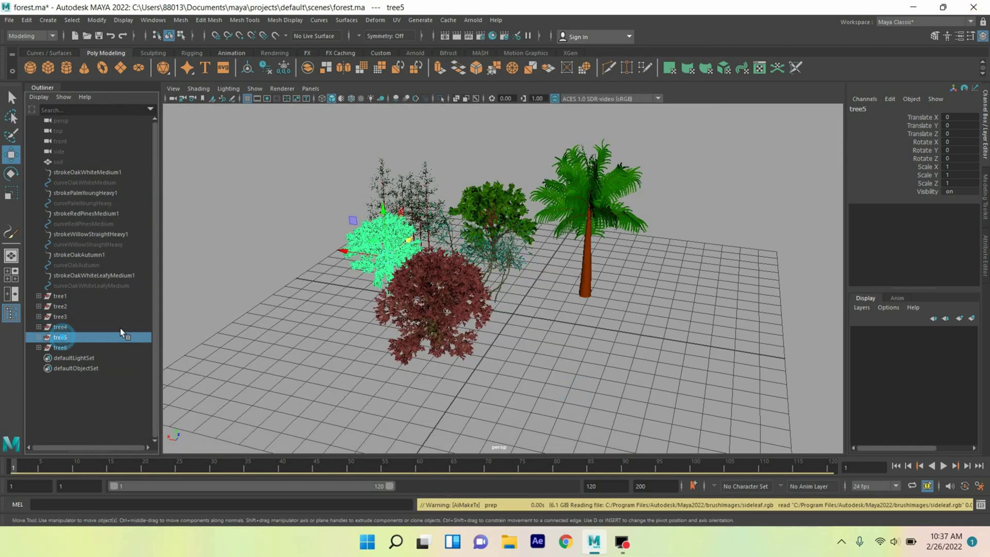
{"action": "left_click", "coordinate": [472, 19]}
{"action": "key", "text": "Return"}
{"action": "left_click", "coordinate": [60, 348]}
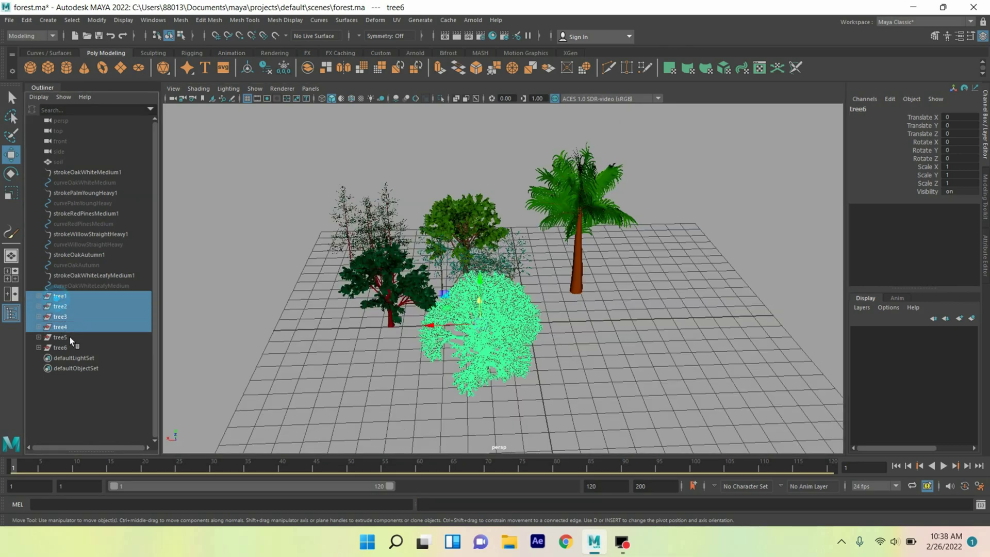
- Select all six trees and hide them
{"action": "left_click_drag", "start_coordinate": [60, 296], "coordinate": [69, 352]}
{"action": "key", "text": "h"}
{"action": "left_click", "coordinate": [473, 19]}
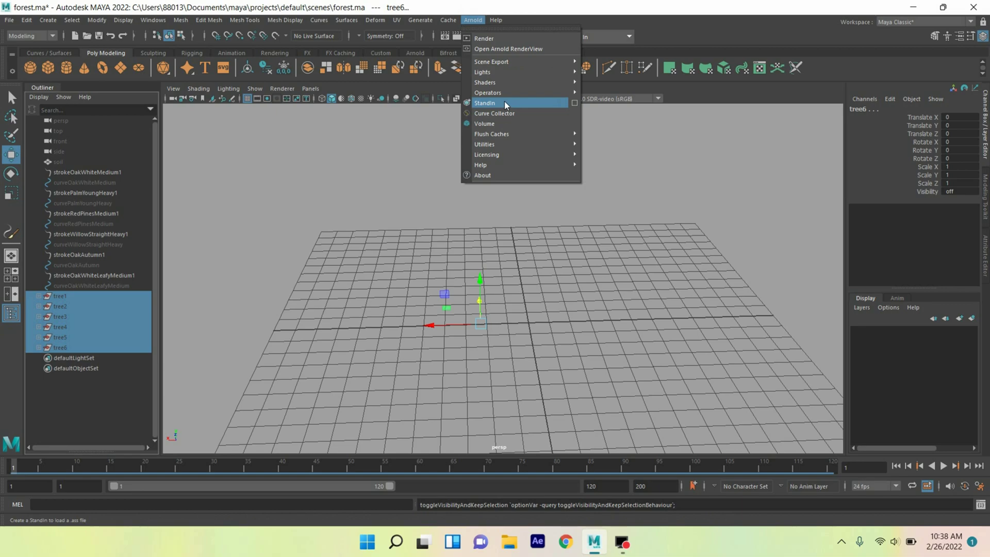
- Load tree1.ass and the other tree .ass files as Arnold stand-ins, then select the rightmost box
{"action": "left_click", "coordinate": [574, 106]}
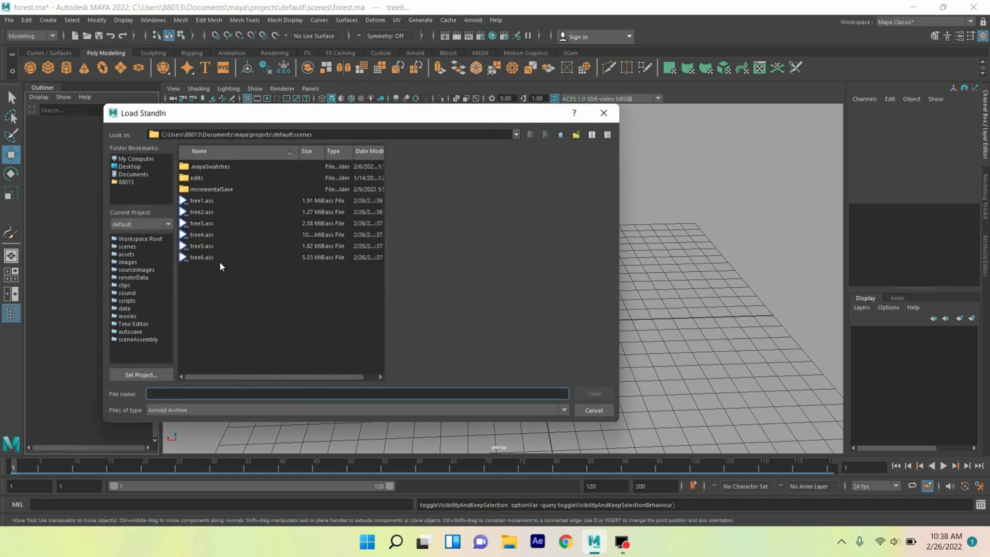
{"action": "left_click", "coordinate": [203, 201]}
{"action": "left_click", "coordinate": [591, 395]}
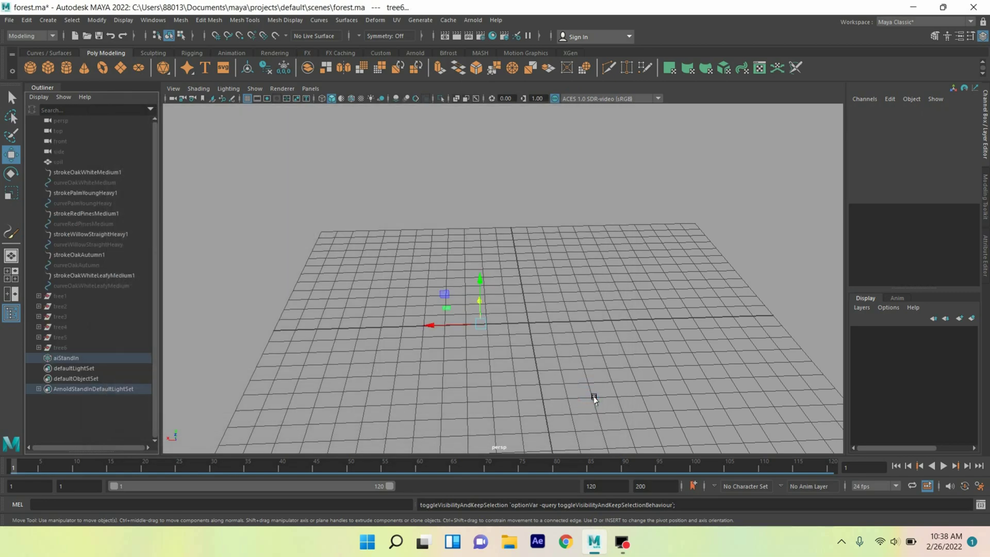
{"action": "left_click", "coordinate": [472, 20]}
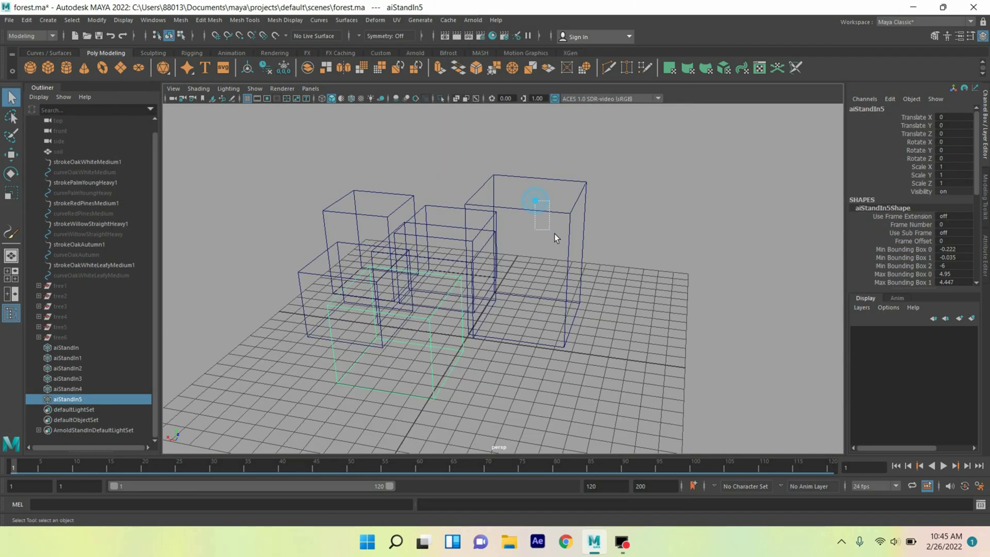
{"action": "left_click_drag", "start_coordinate": [535, 202], "coordinate": [555, 233]}
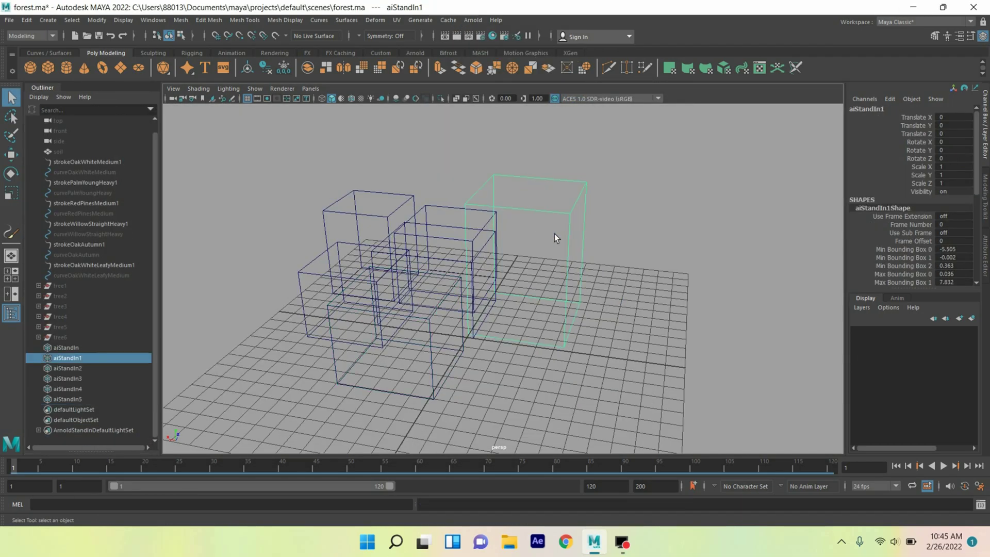
- Switch to the FX menu set and create a default MASH network with Instancer geometry
{"action": "left_click", "coordinate": [40, 36]}
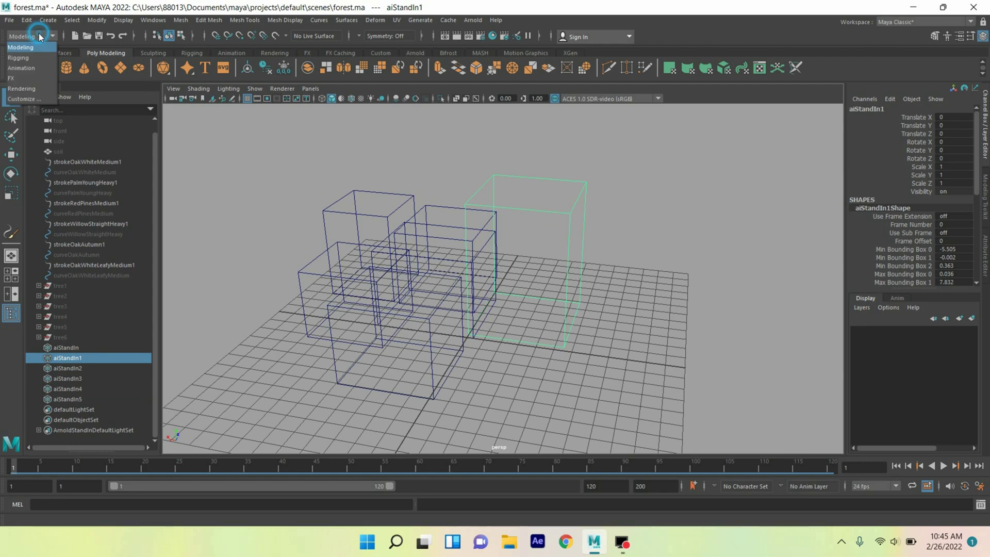
{"action": "left_click", "coordinate": [29, 78]}
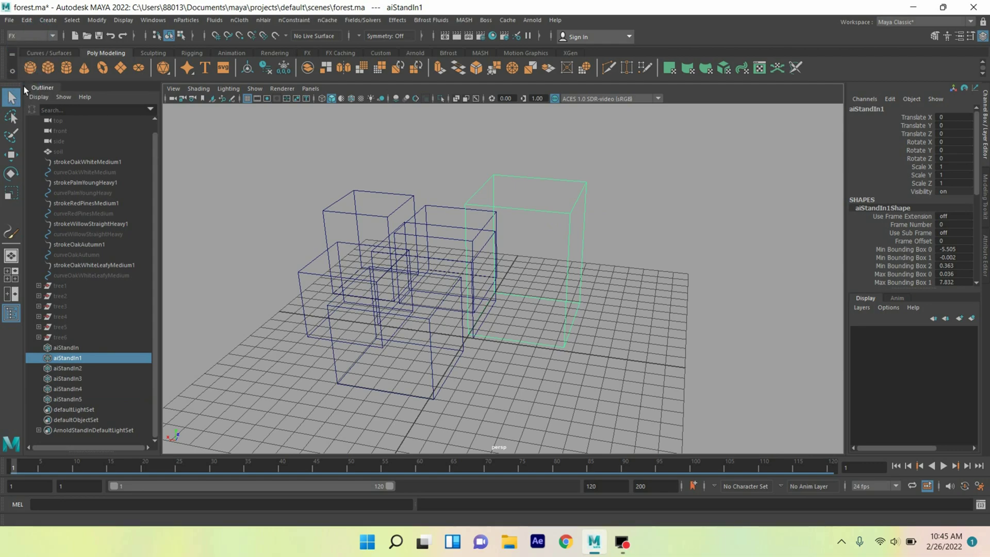
{"action": "left_click", "coordinate": [466, 21]}
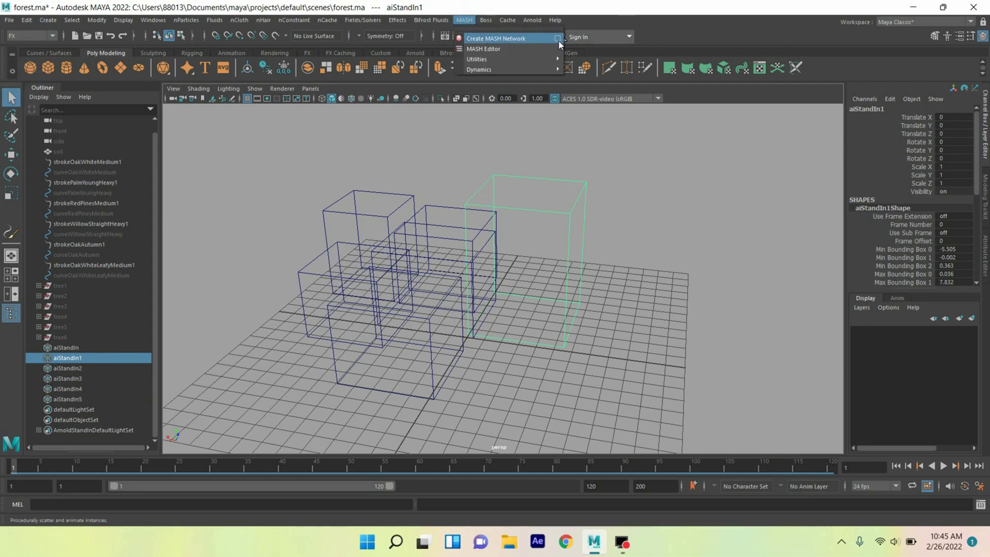
{"action": "left_click", "coordinate": [558, 39]}
{"action": "left_click", "coordinate": [341, 200]}
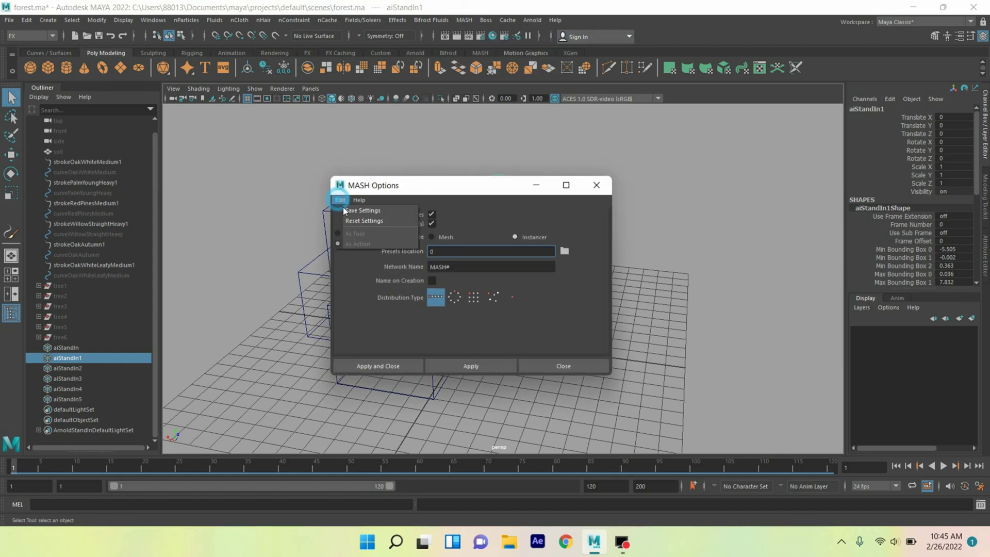
{"action": "left_click", "coordinate": [370, 221]}
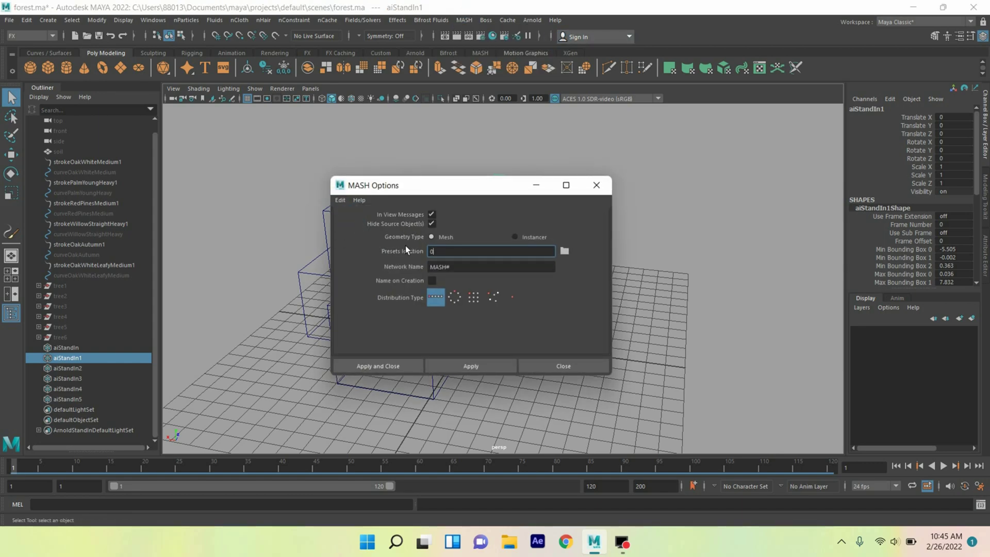
{"action": "left_click", "coordinate": [514, 236]}
{"action": "left_click", "coordinate": [356, 368]}
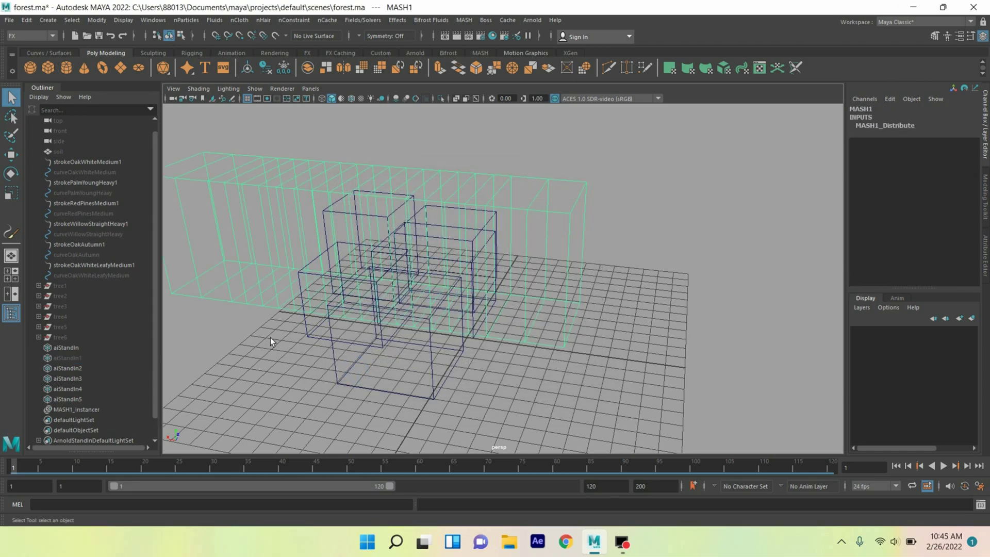
- Select aiStandIn through aiStandIn5 together with MASH1_Instancer in the Outliner
{"action": "left_click", "coordinate": [81, 329]}
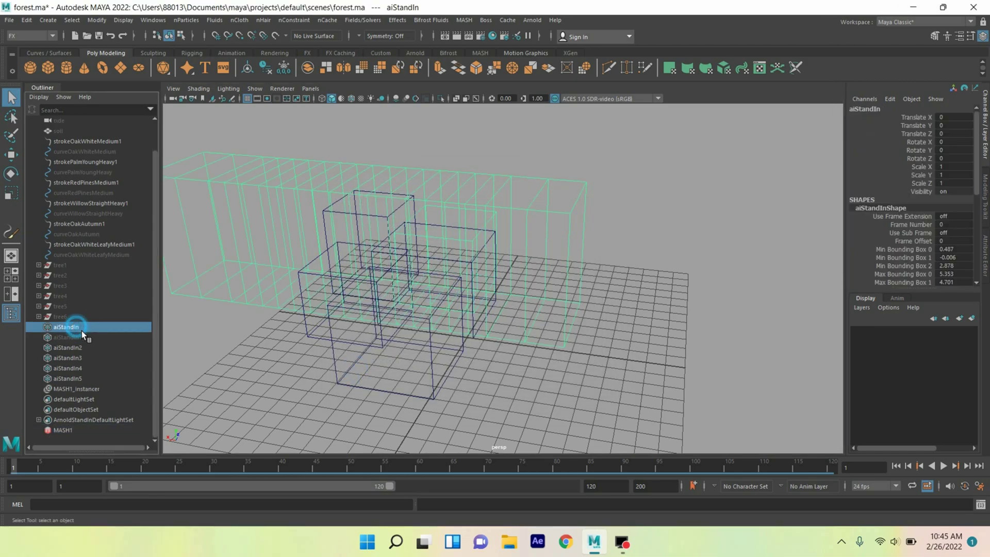
{"action": "left_click", "coordinate": [77, 353], "text": "ctrl"}
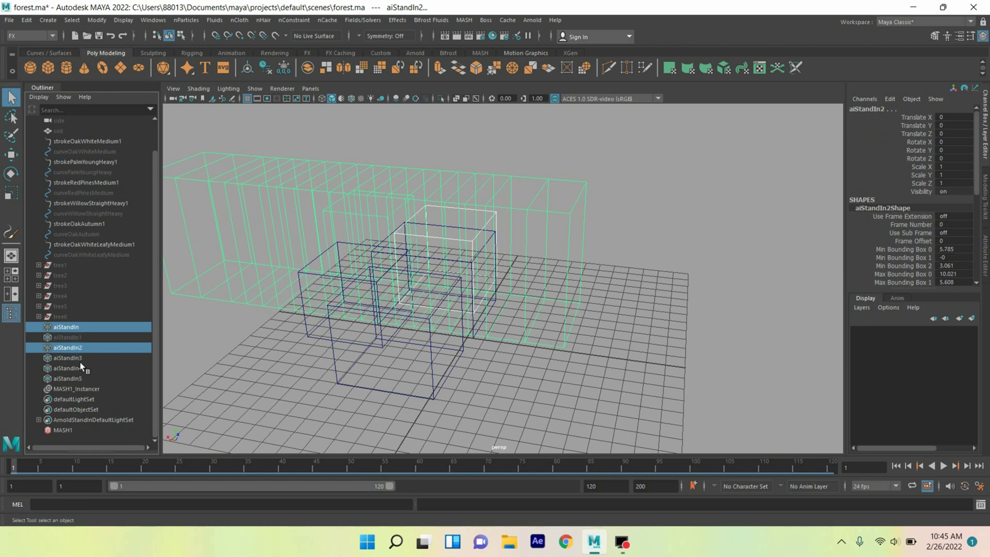
{"action": "left_click", "coordinate": [80, 359], "text": "ctrl"}
{"action": "left_click", "coordinate": [87, 379], "text": "ctrl"}
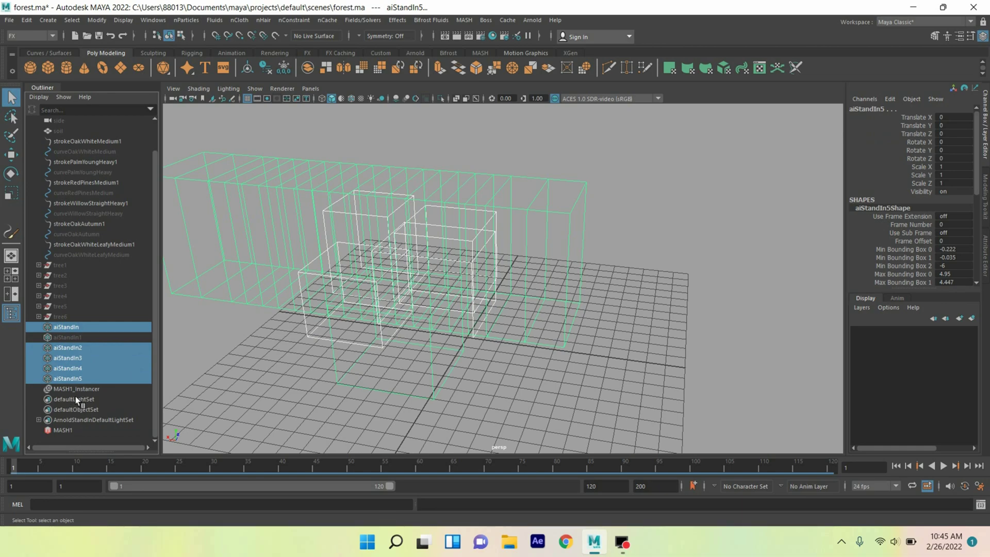
{"action": "left_click", "coordinate": [77, 390], "text": "ctrl"}
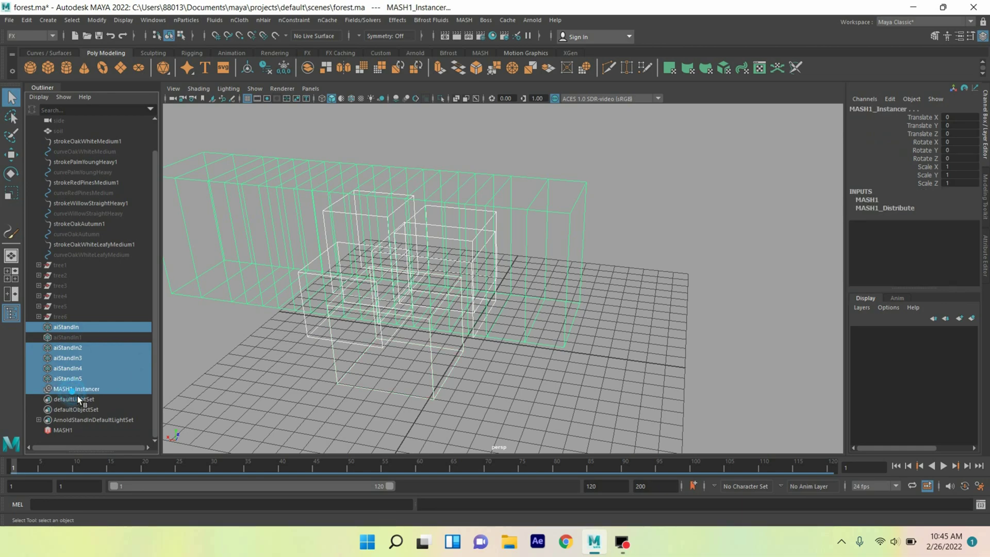
{"action": "left_click", "coordinate": [986, 265]}
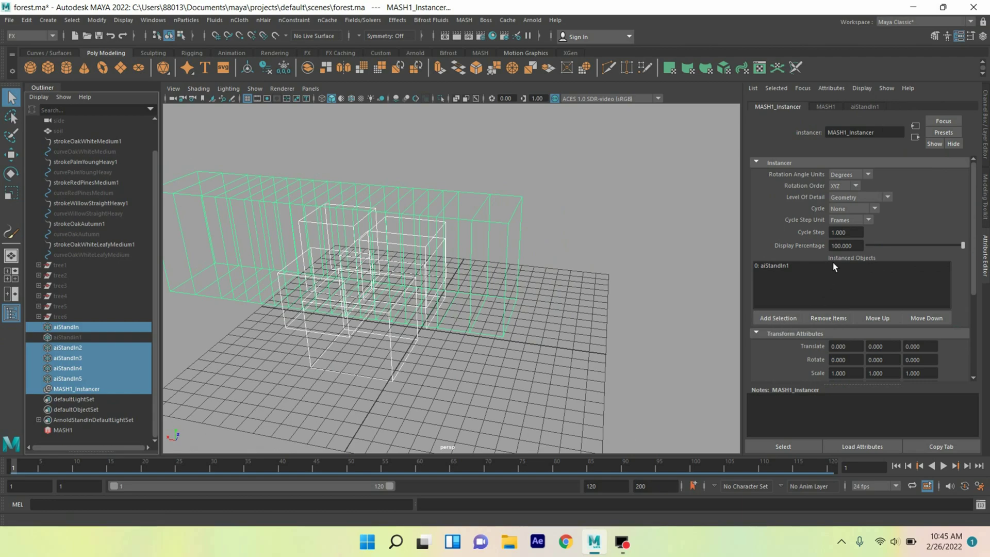
- Add the selected stand-ins as instanced objects and give MASH1 an ID node
{"action": "left_click", "coordinate": [791, 319]}
{"action": "left_click", "coordinate": [63, 429]}
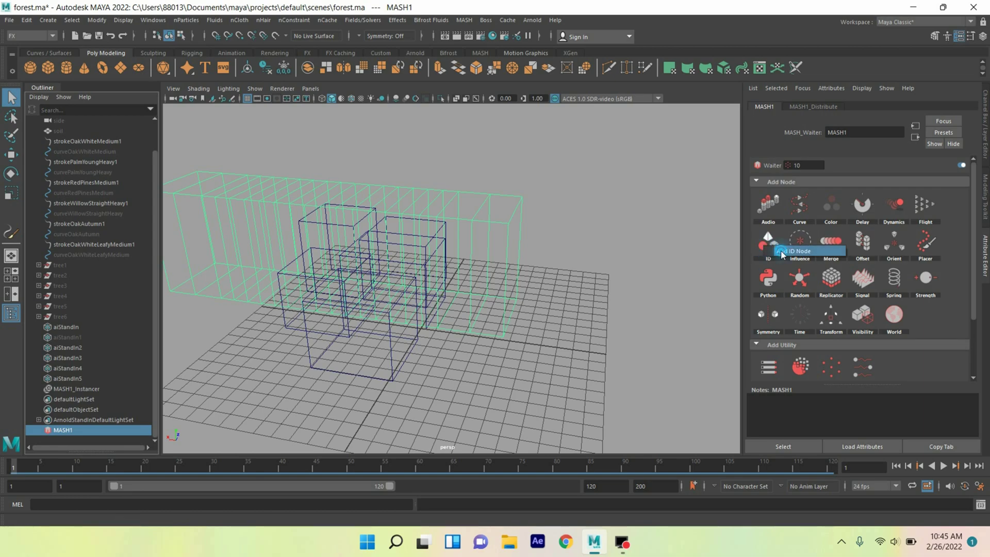
{"action": "left_click", "coordinate": [769, 251]}
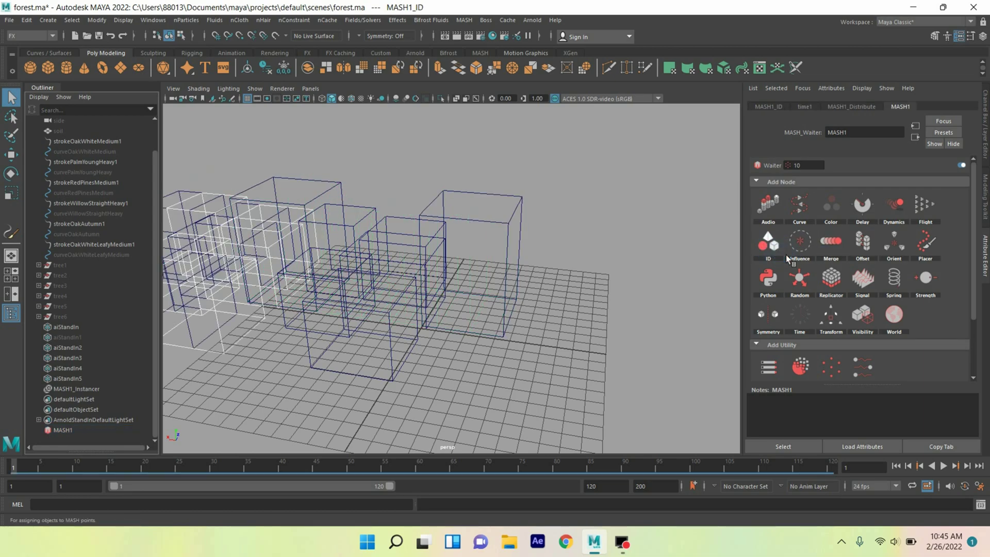
- Set MASH1_Distribute's Distribution Type to Mesh
{"action": "left_click", "coordinate": [850, 108]}
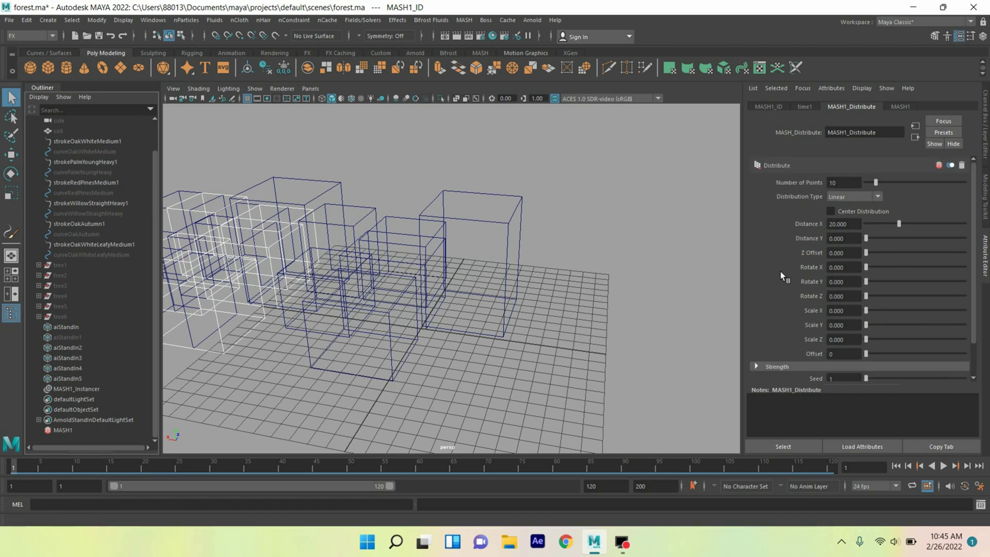
{"action": "left_click", "coordinate": [848, 200]}
{"action": "left_click", "coordinate": [848, 242]}
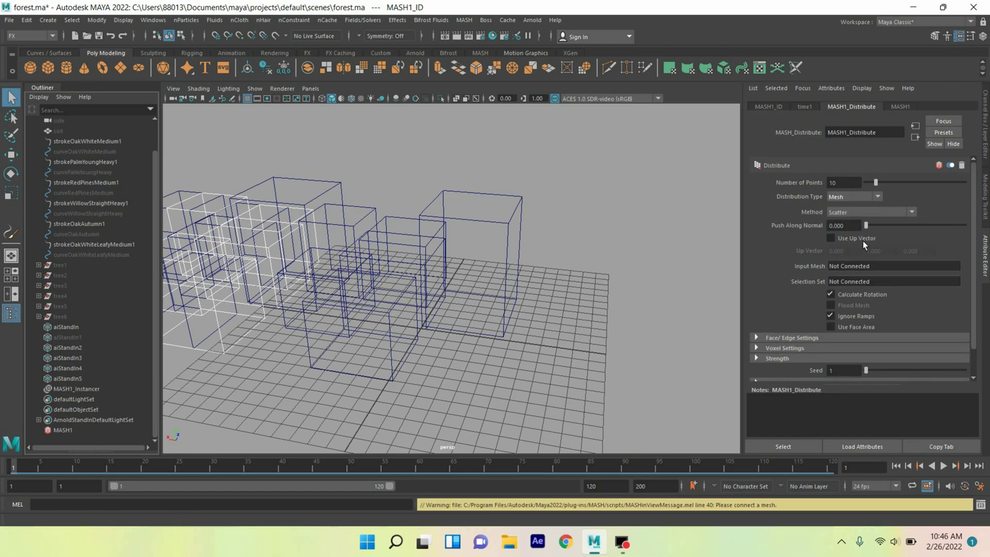
{"action": "scroll", "coordinate": [63, 167], "scroll_direction": "up", "scroll_amount": 1}
- Unhide the soil terrain and set MASH1_Distribute to scatter 8000 points on it
{"action": "left_click", "coordinate": [71, 164]}
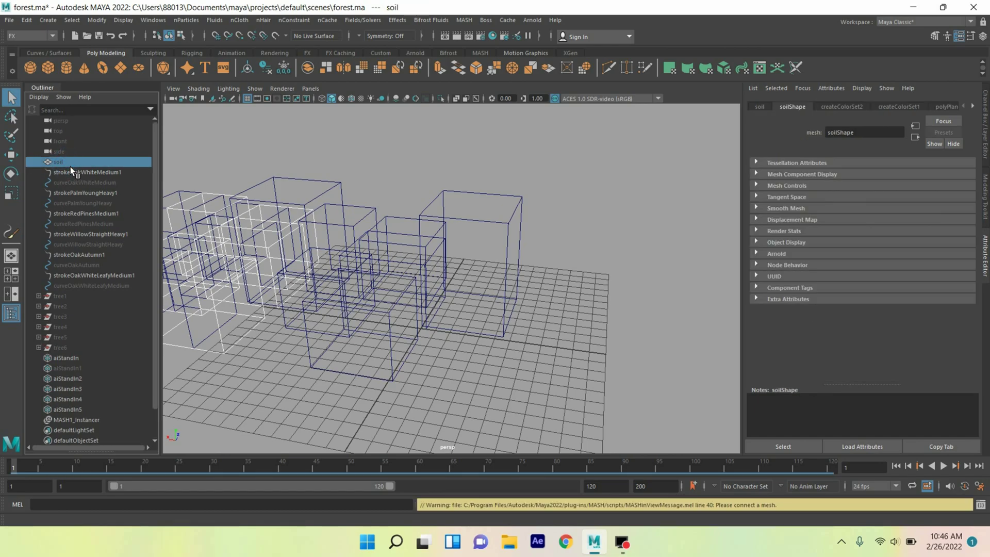
{"action": "key", "text": "h"}
{"action": "scroll", "coordinate": [58, 387], "scroll_direction": "down", "scroll_amount": 1}
{"action": "left_click", "coordinate": [62, 430]}
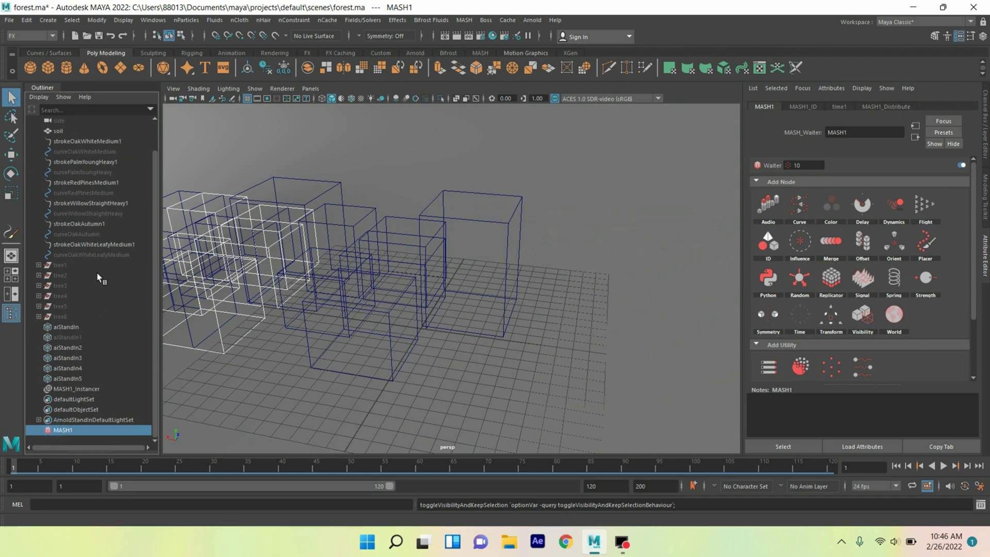
{"action": "left_click", "coordinate": [881, 108]}
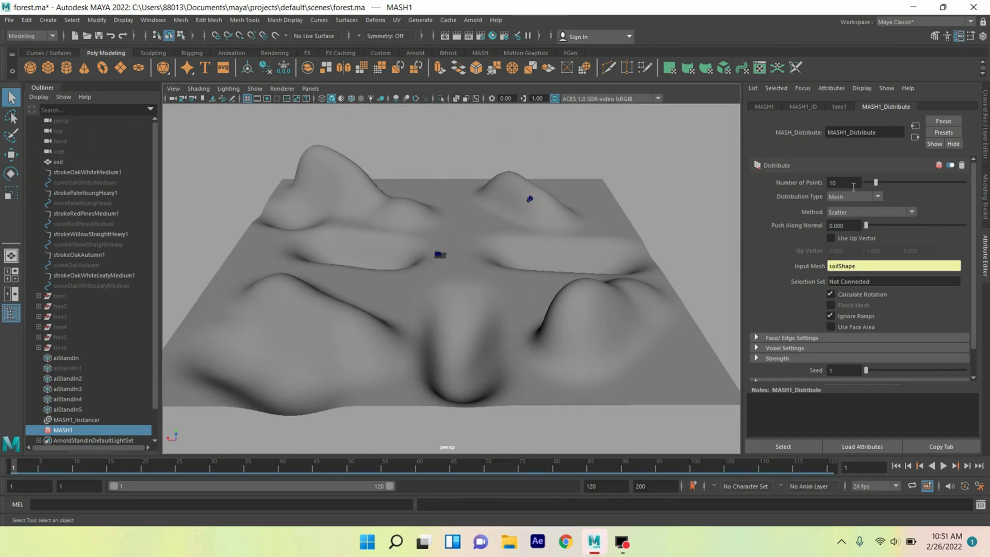
{"action": "left_click", "coordinate": [846, 183]}
{"action": "type", "text": "000"}
{"action": "key", "text": "Return"}
{"action": "left_click", "coordinate": [763, 106]}
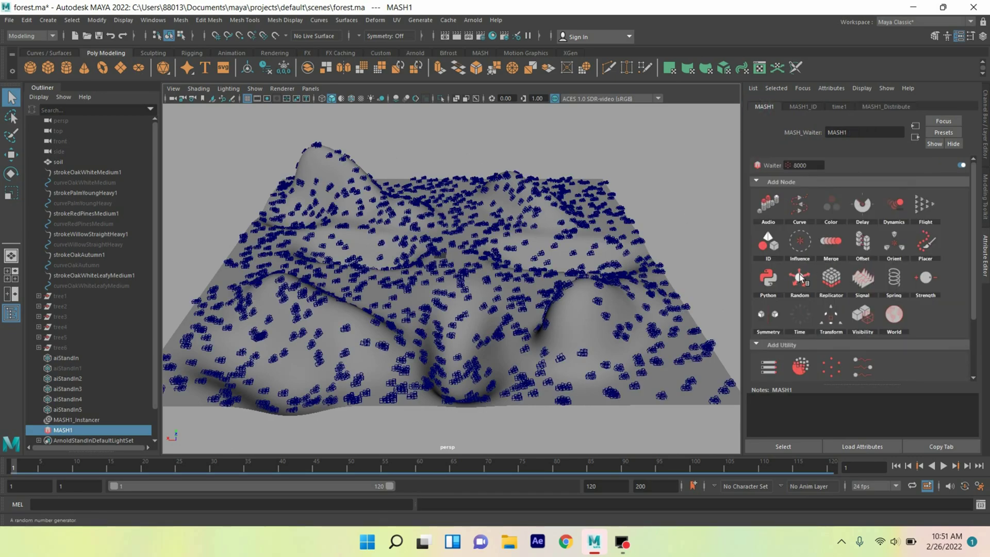
- Add a Random node to MASH1 with a Scale Y of 6
{"action": "left_click", "coordinate": [801, 280]}
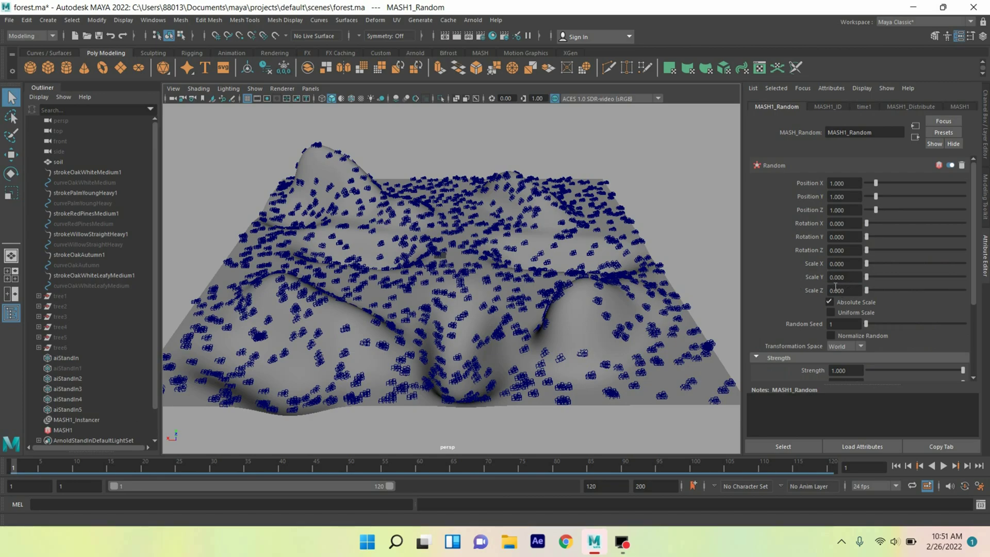
{"action": "left_click", "coordinate": [857, 279]}
{"action": "type", "text": "6"}
{"action": "key", "text": "Return"}
{"action": "scroll", "coordinate": [451, 282], "scroll_direction": "up", "scroll_amount": 3}
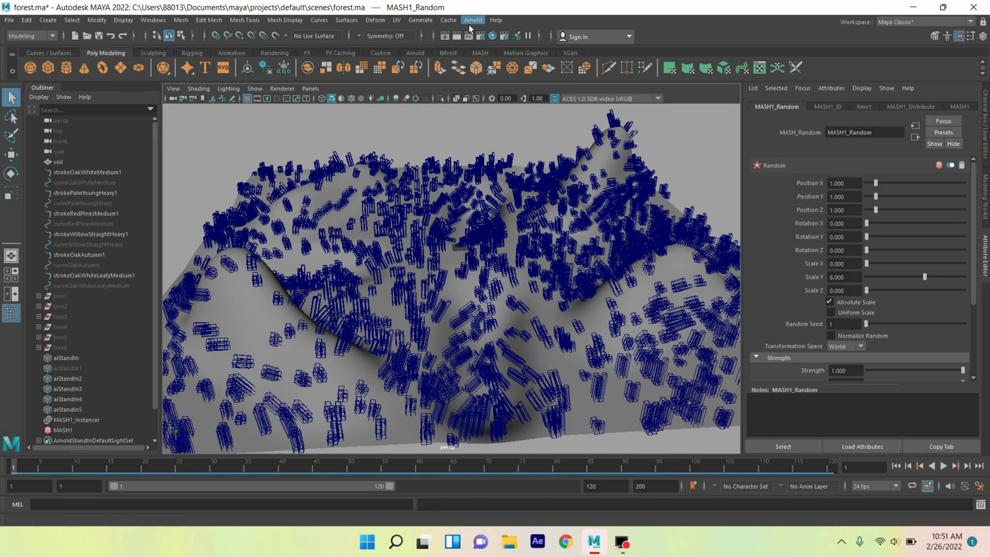
{"action": "left_click", "coordinate": [469, 25]}
{"action": "mouse_move", "coordinate": [511, 72]}
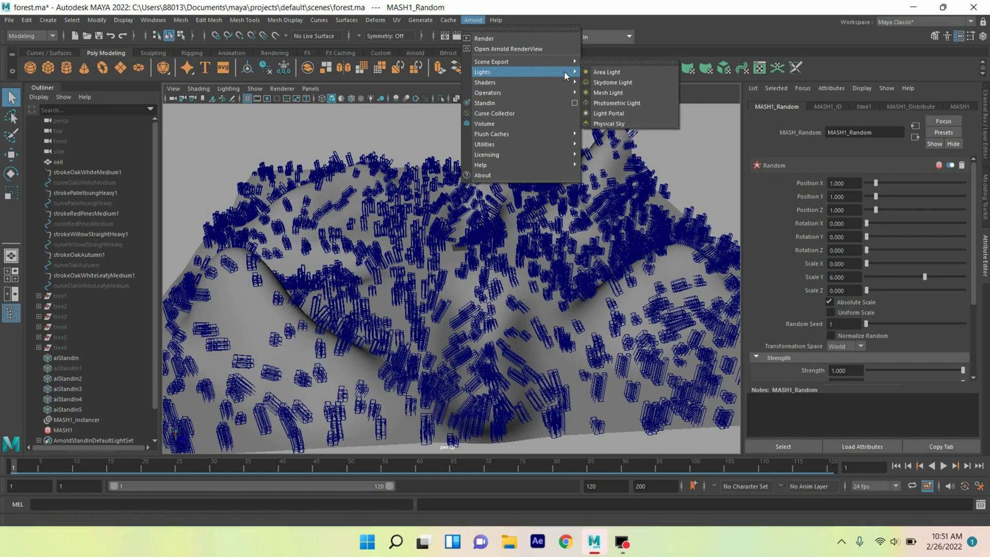
- Create an Arnold skydome light with studio_small_08_4k.exr as its colour file texture
{"action": "left_click", "coordinate": [613, 82]}
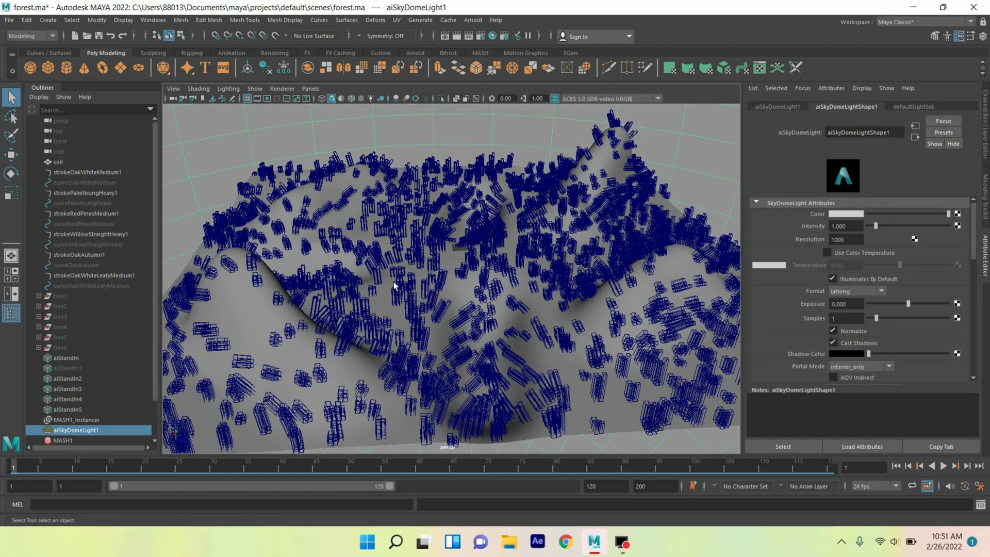
{"action": "left_click", "coordinate": [956, 213]}
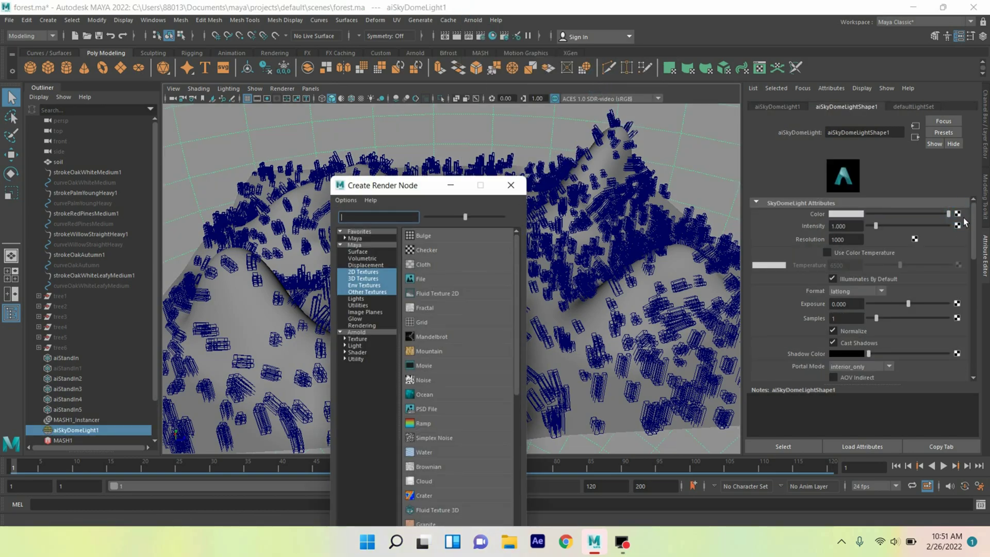
{"action": "left_click", "coordinate": [446, 284]}
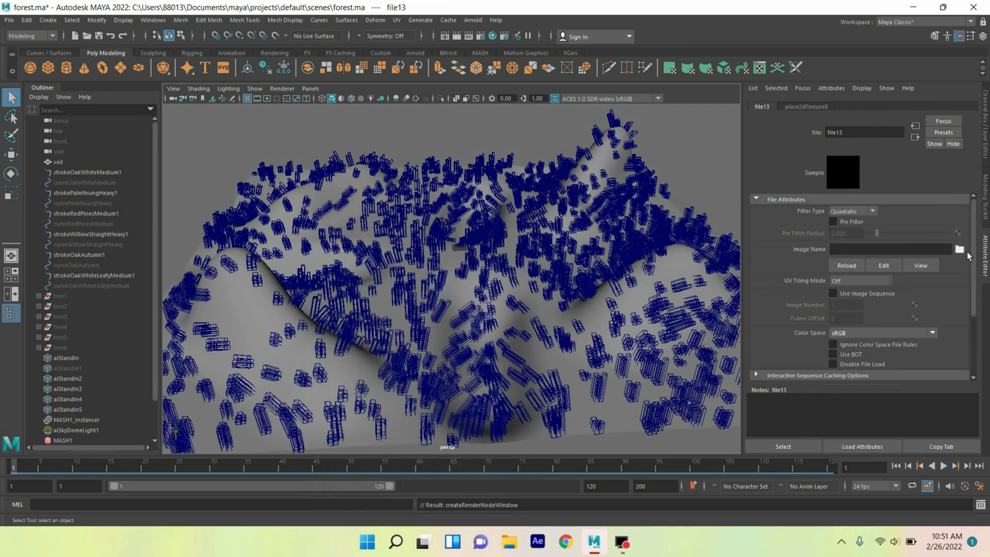
{"action": "left_click", "coordinate": [959, 249]}
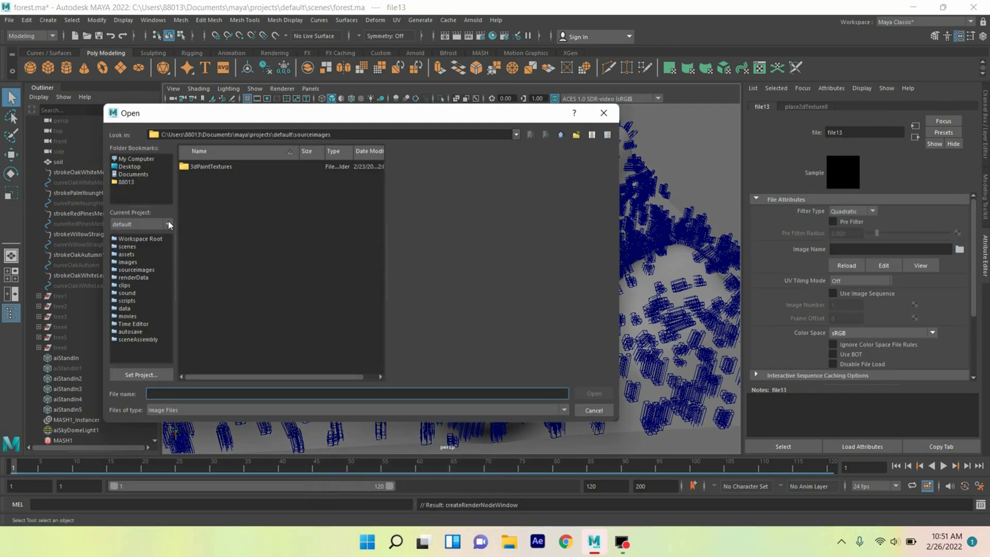
{"action": "left_click", "coordinate": [232, 337]}
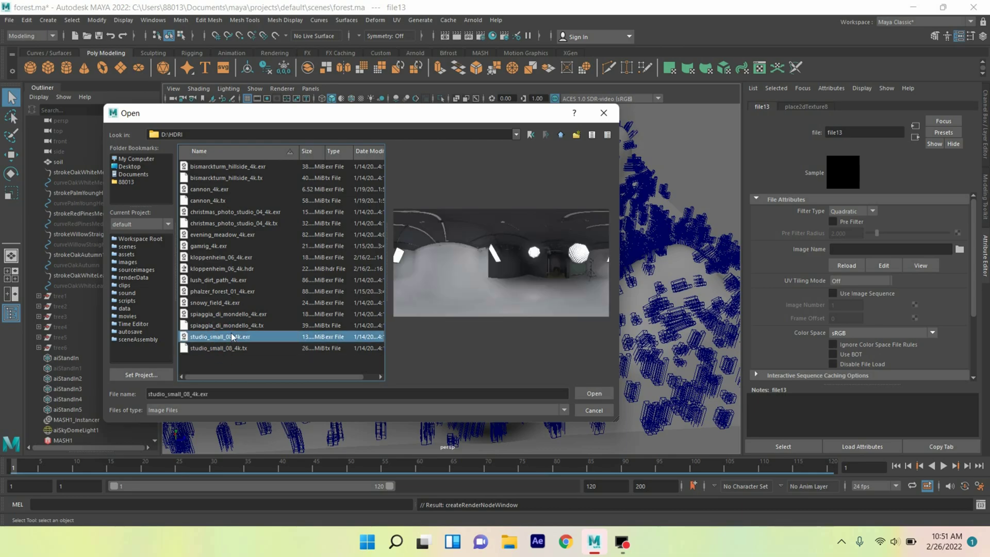
{"action": "left_click", "coordinate": [593, 394]}
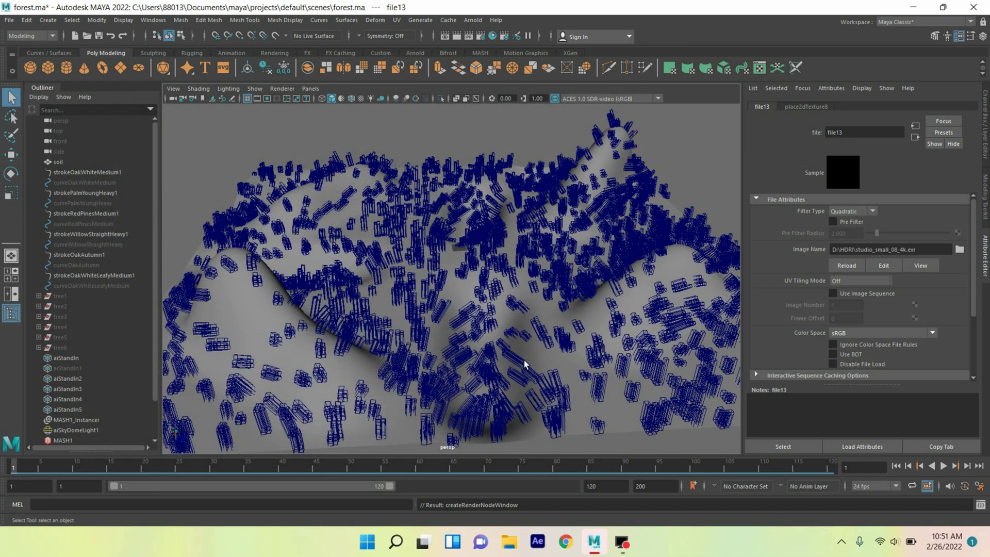
{"action": "left_click", "coordinate": [471, 20]}
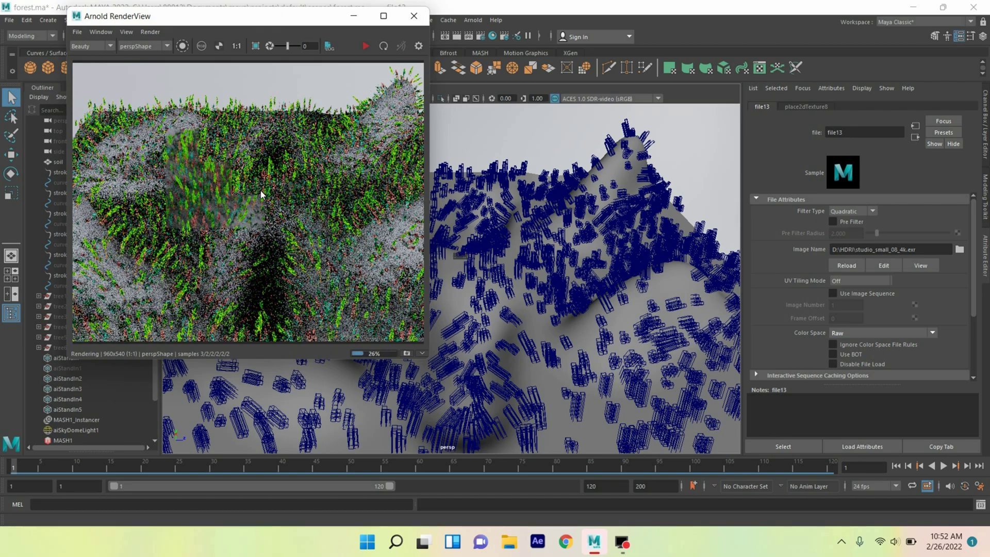
- Fit the forest render in Arnold RenderView and maximize the window to inspect it
{"action": "key", "text": "f"}
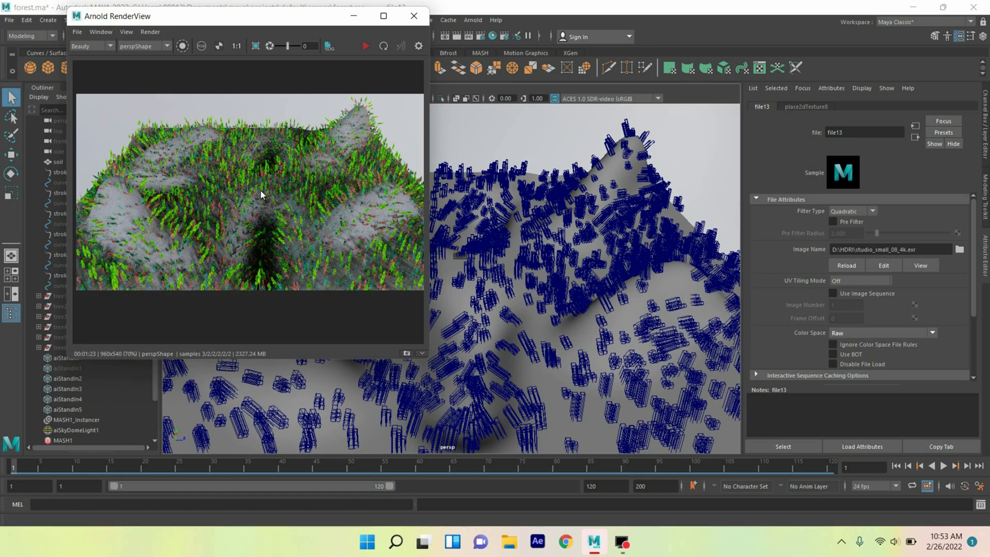
{"action": "key", "text": "super+Up"}
{"action": "scroll", "coordinate": [416, 260], "scroll_direction": "up", "scroll_amount": 3}
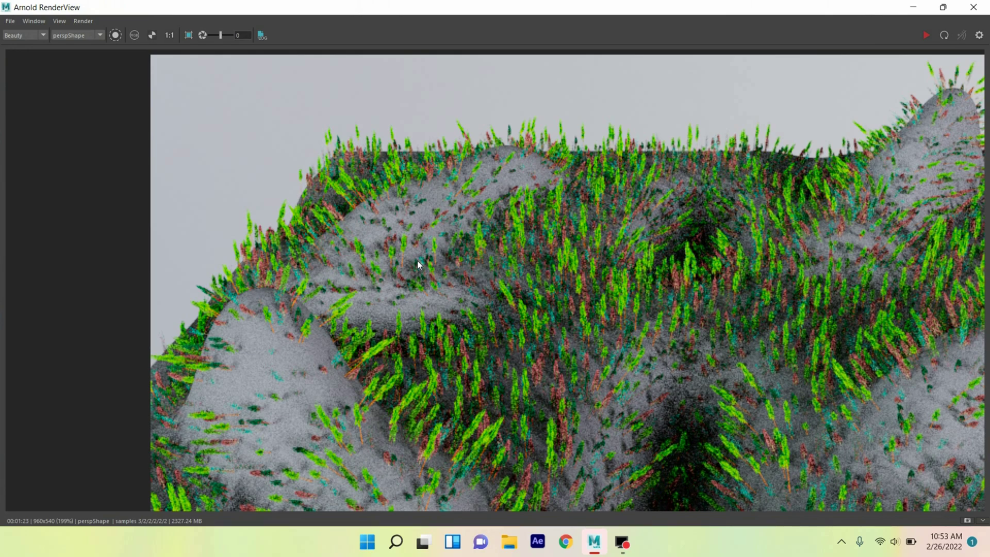
{"action": "scroll", "coordinate": [417, 261], "scroll_direction": "down", "scroll_amount": 1}
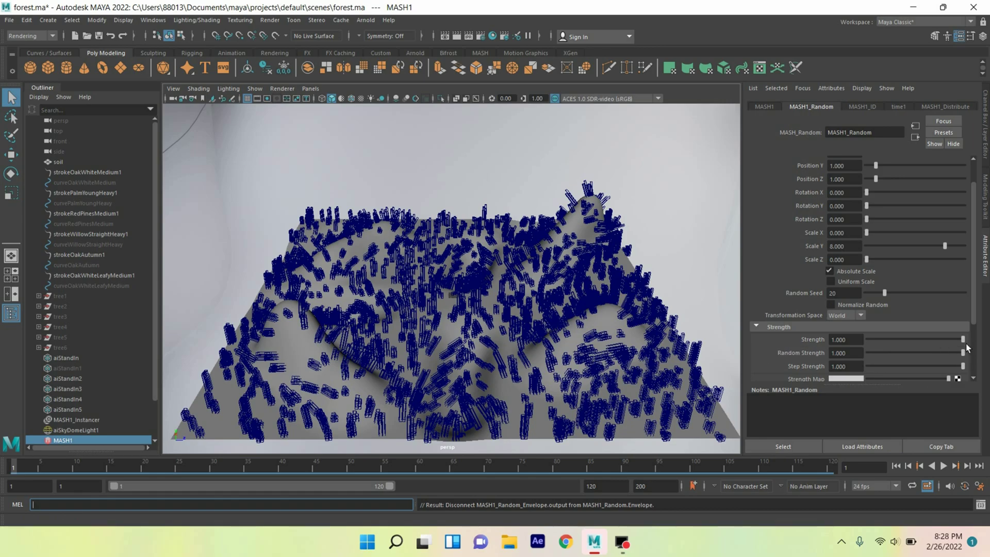
- Key the Random node's Strength at 0 on frame 1
{"action": "left_click_drag", "start_coordinate": [964, 340], "coordinate": [885, 354]}
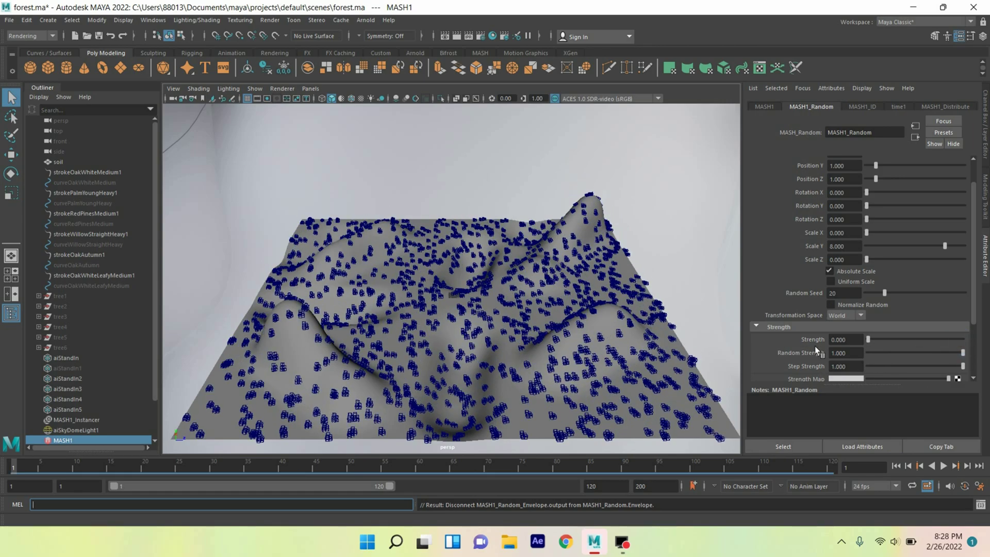
{"action": "right_click", "coordinate": [815, 344]}
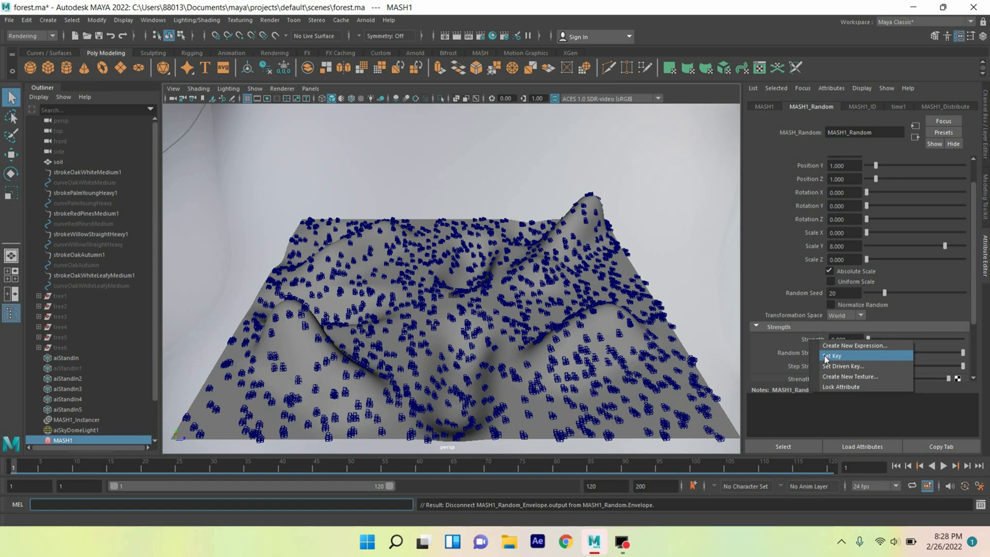
{"action": "left_click", "coordinate": [826, 356]}
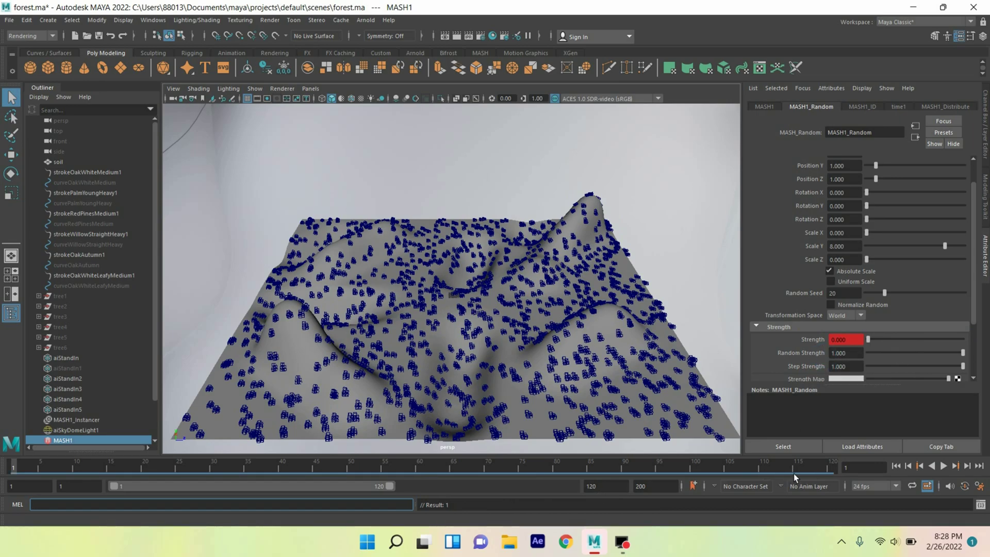
- Key the Strength at 1 on frame 120
{"action": "left_click", "coordinate": [979, 466]}
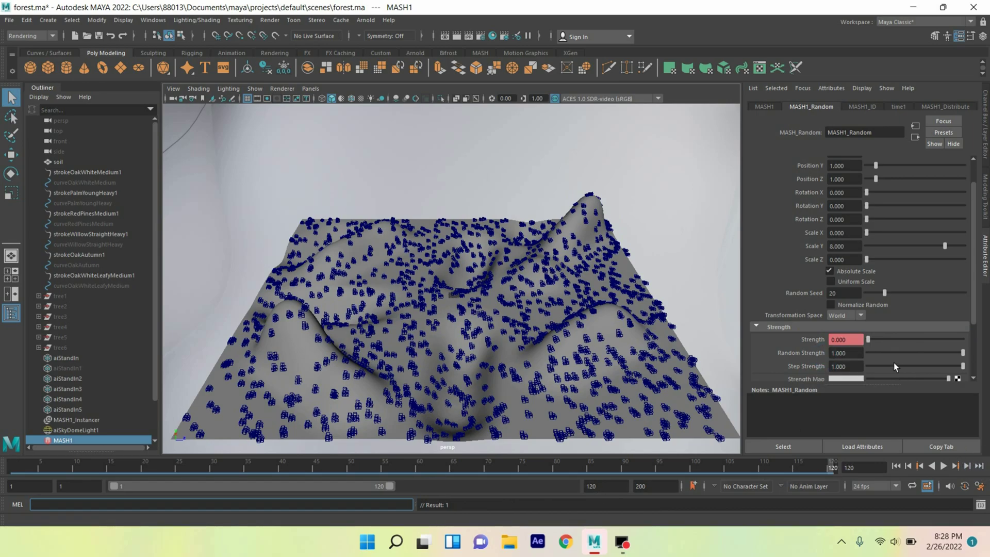
{"action": "left_click_drag", "start_coordinate": [875, 344], "coordinate": [981, 346]}
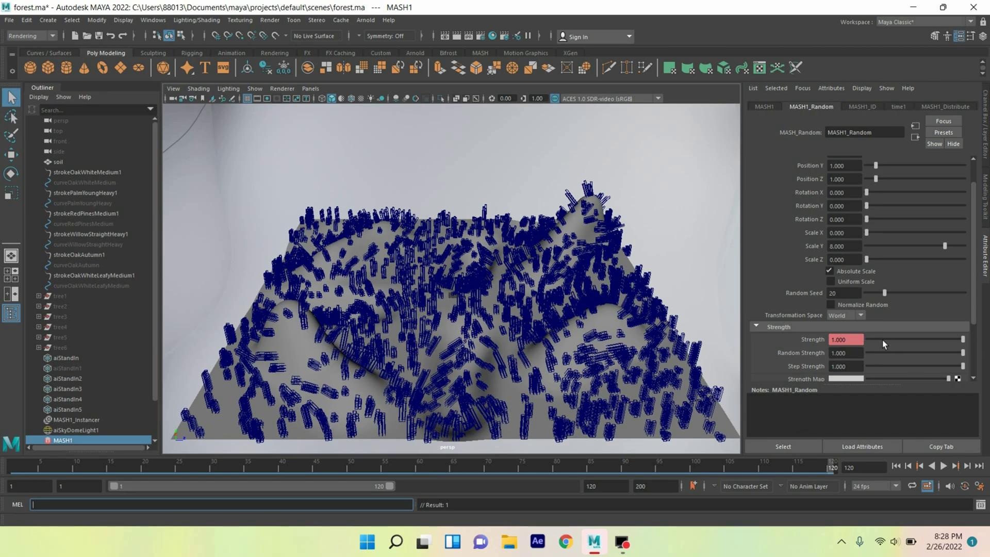
{"action": "right_click", "coordinate": [823, 343]}
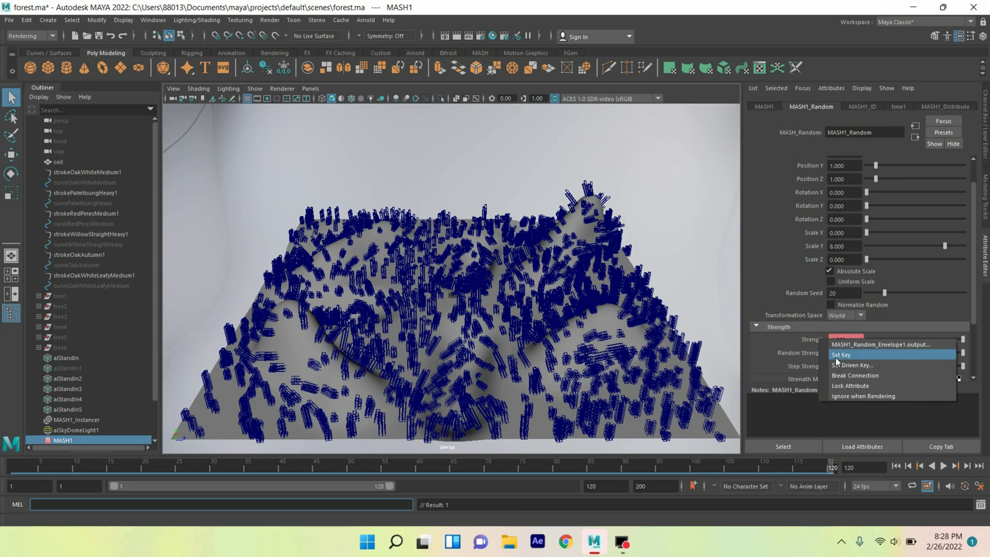
{"action": "left_click", "coordinate": [850, 346]}
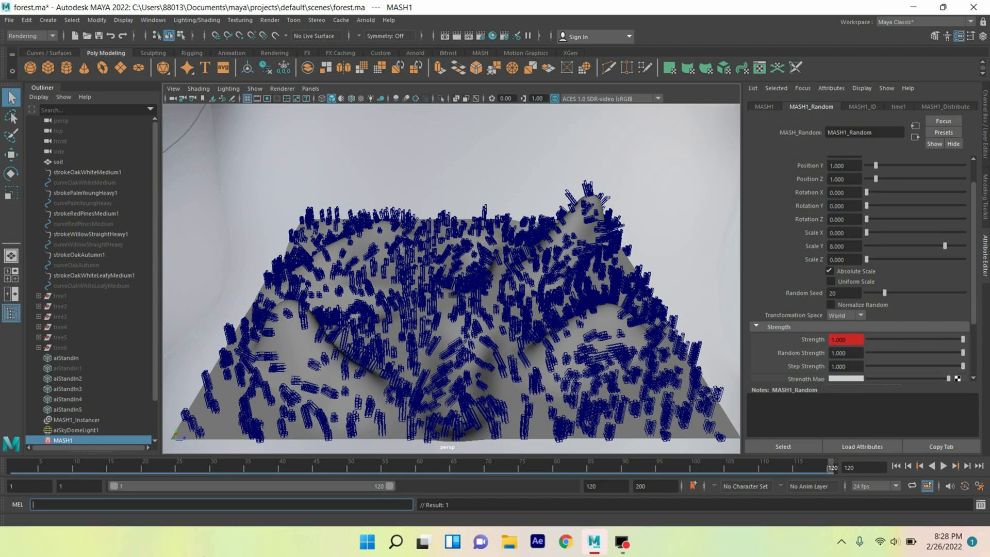
{"action": "left_click", "coordinate": [154, 20]}
{"action": "mouse_move", "coordinate": [180, 88]}
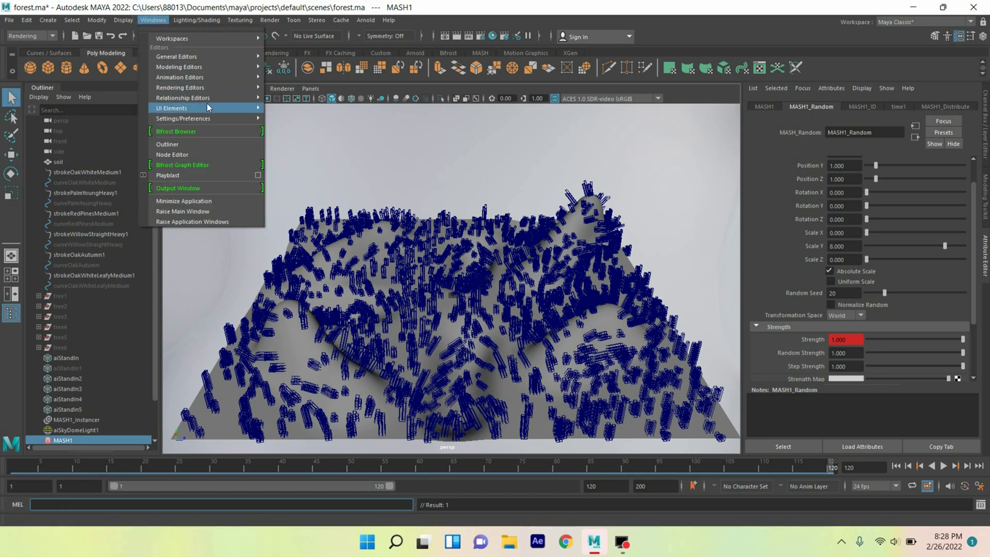
- In Render Settings, apply the HD_1080 preset with 300 pixels-per-inch resolution, then close
{"action": "left_click", "coordinate": [298, 98]}
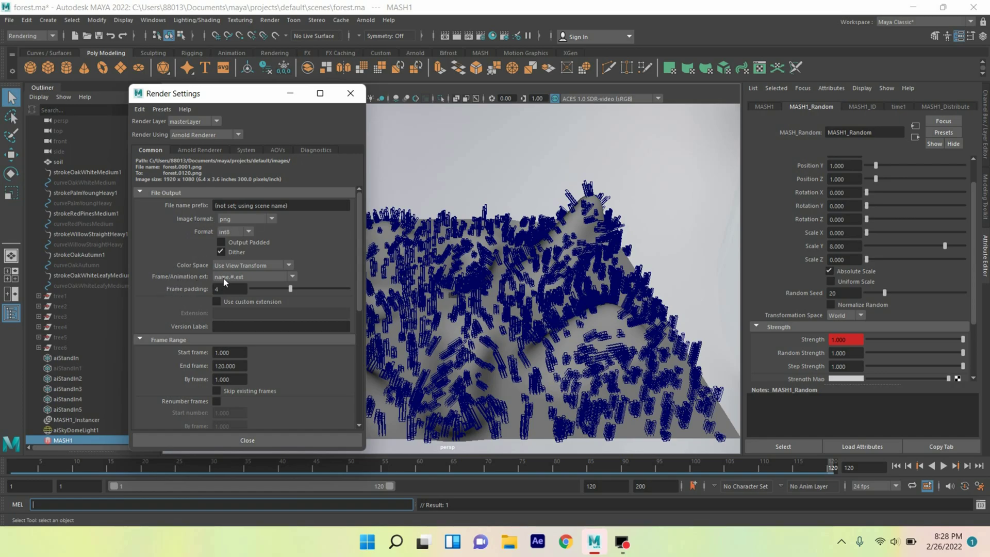
{"action": "scroll", "coordinate": [186, 309], "scroll_direction": "down", "scroll_amount": 2}
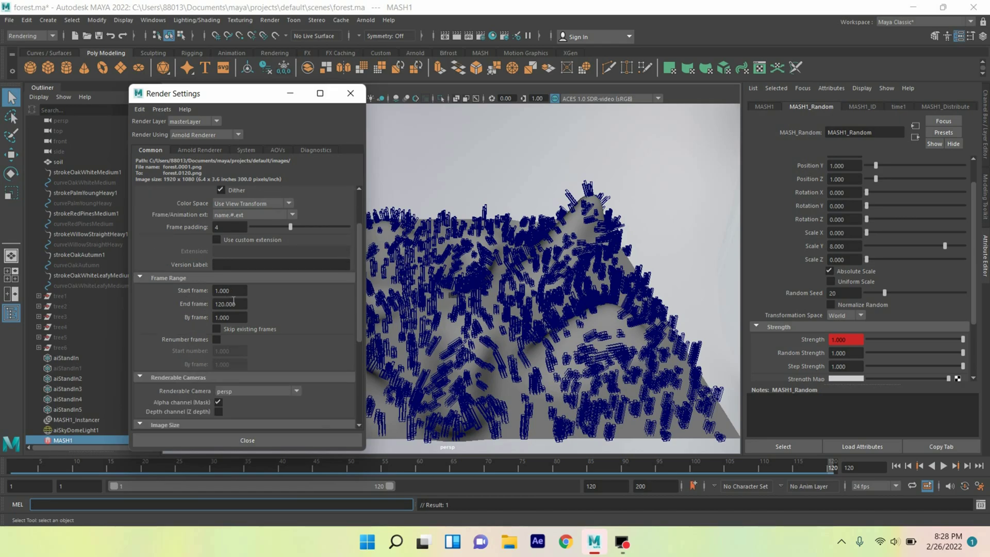
{"action": "scroll", "coordinate": [208, 323], "scroll_direction": "down", "scroll_amount": 3}
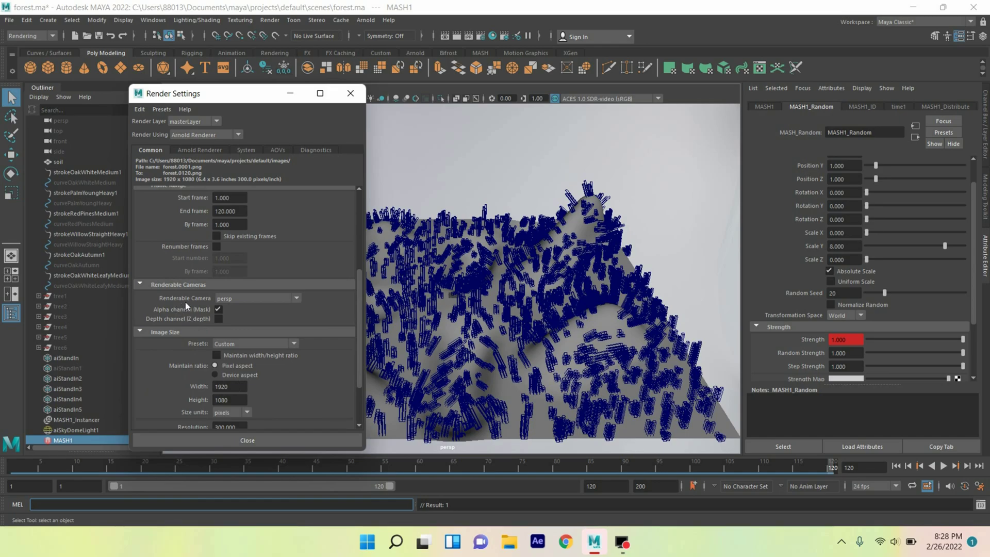
{"action": "left_click_drag", "start_coordinate": [260, 102], "coordinate": [184, 97]}
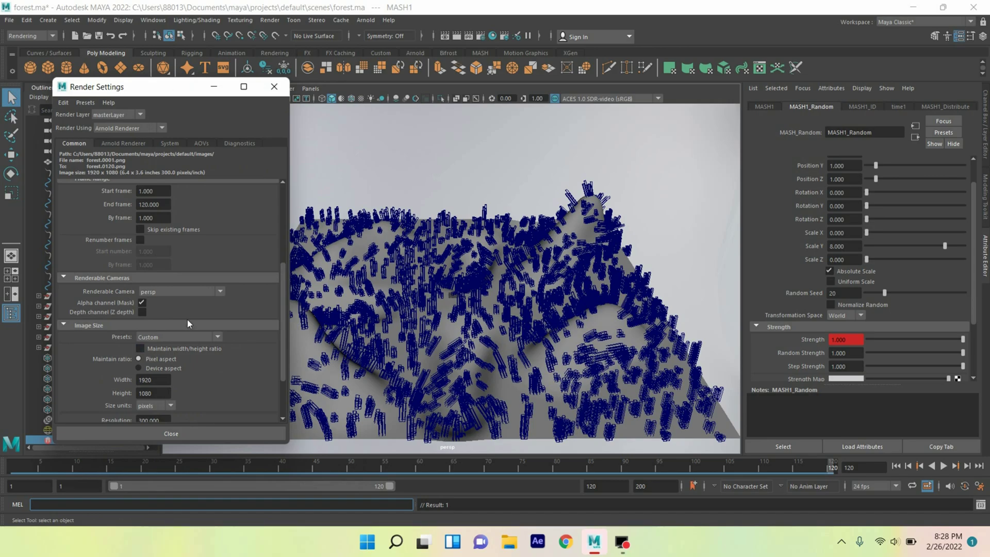
{"action": "scroll", "coordinate": [162, 296], "scroll_direction": "down", "scroll_amount": 1}
{"action": "scroll", "coordinate": [161, 295], "scroll_direction": "down", "scroll_amount": 1}
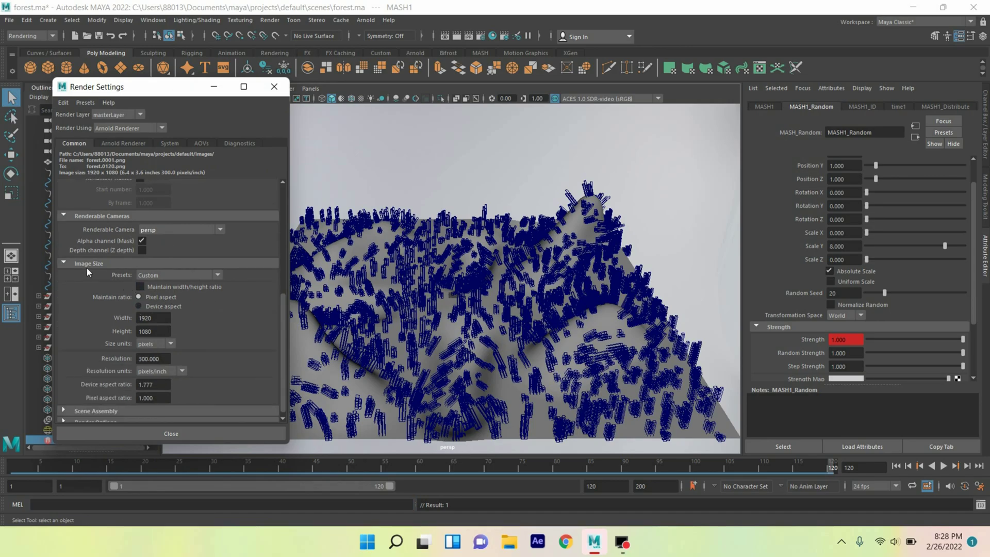
{"action": "left_click", "coordinate": [152, 277]}
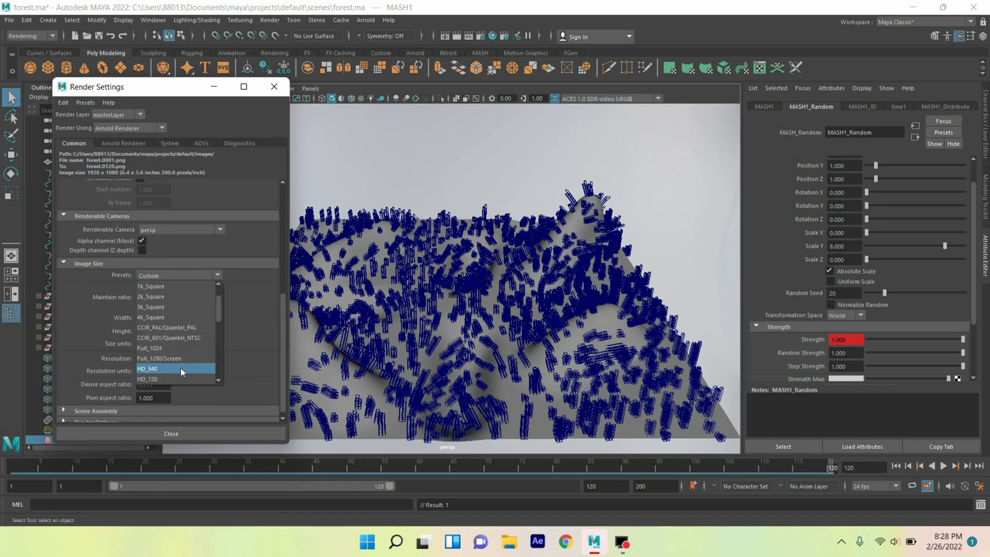
{"action": "scroll", "coordinate": [180, 368], "scroll_direction": "down", "scroll_amount": 1}
{"action": "left_click", "coordinate": [179, 368]}
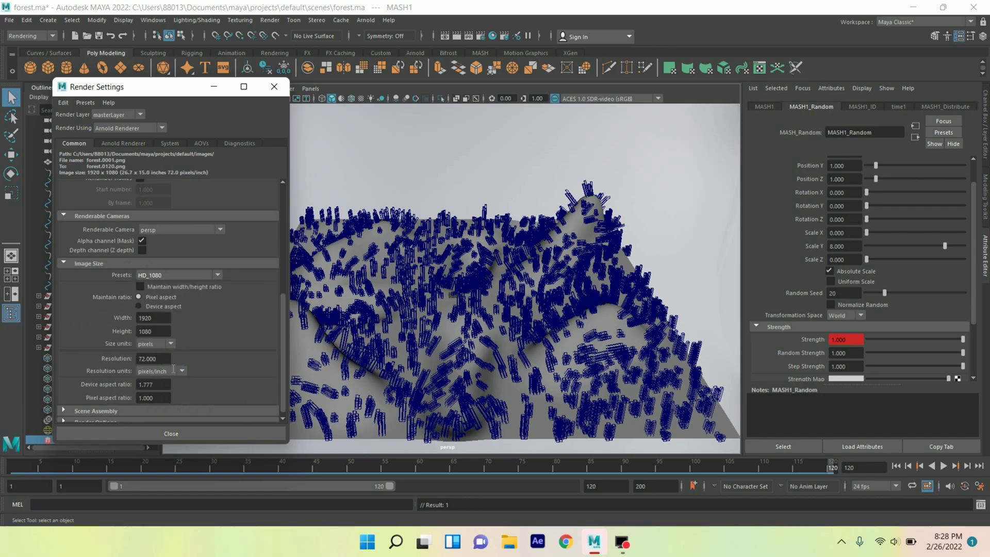
{"action": "double_click", "coordinate": [155, 359]}
{"action": "type", "text": "300"}
{"action": "key", "text": "Return"}
{"action": "scroll", "coordinate": [123, 355], "scroll_direction": "down", "scroll_amount": 1}
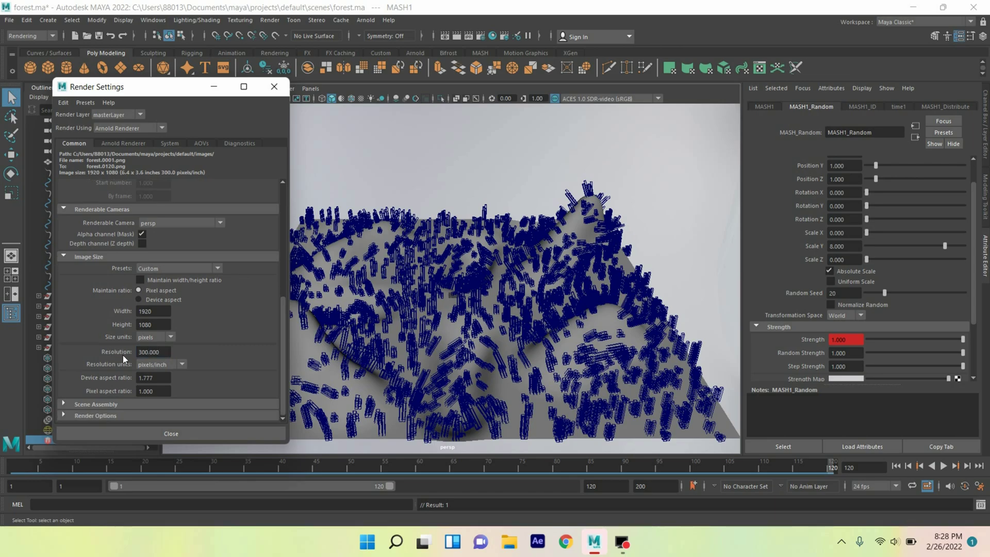
{"action": "left_click", "coordinate": [123, 144]}
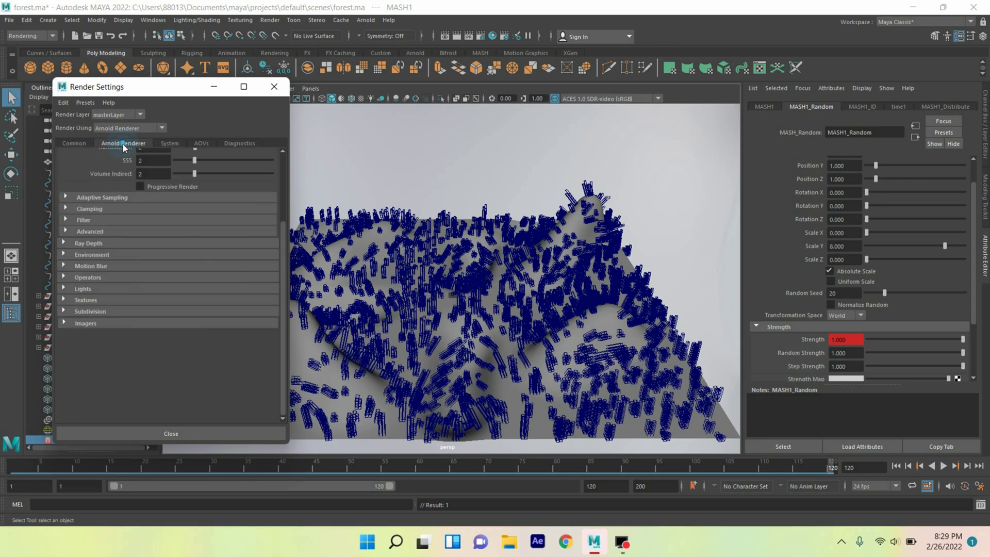
{"action": "left_click", "coordinate": [270, 93]}
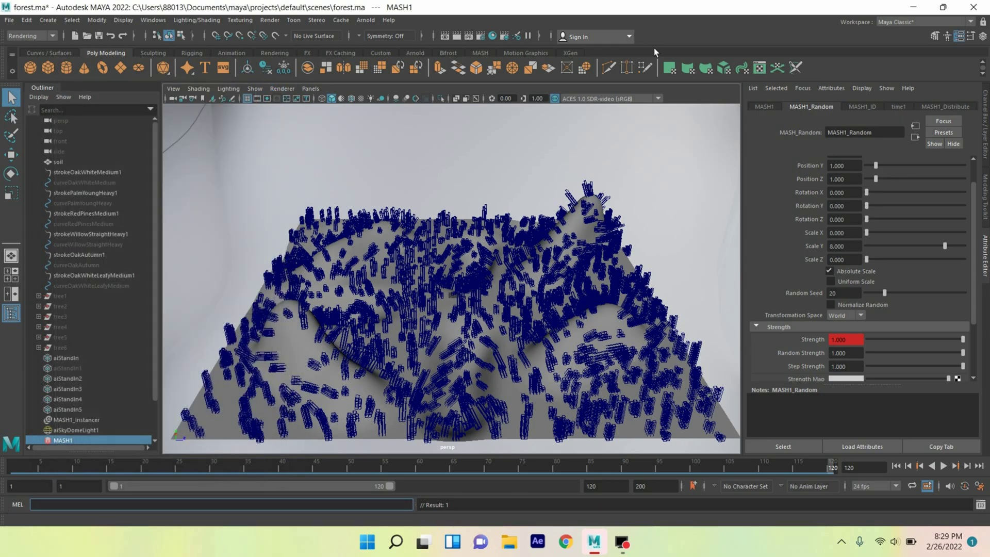
- Batch render the forest animation, frames 1–120, until rendering completes
{"action": "left_click", "coordinate": [270, 19]}
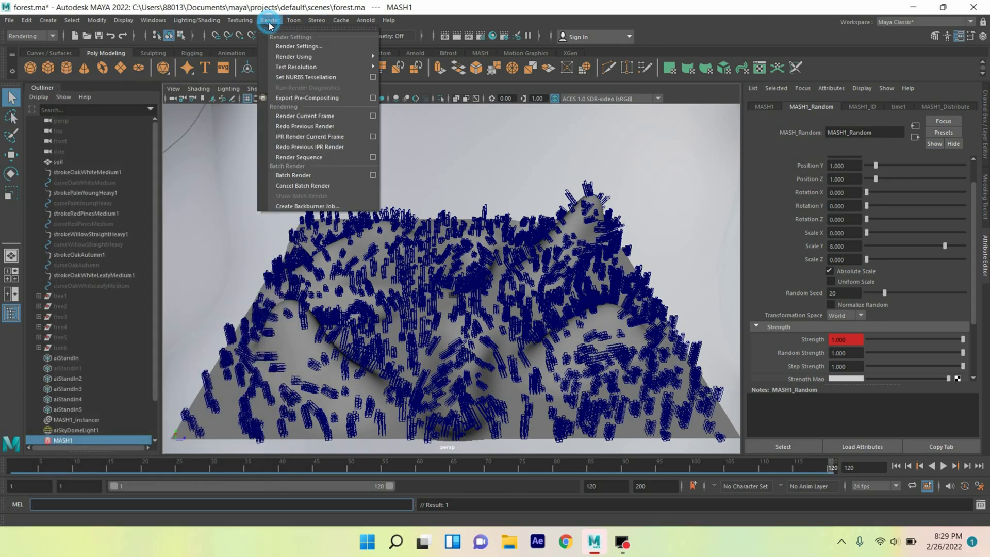
{"action": "left_click", "coordinate": [330, 175]}
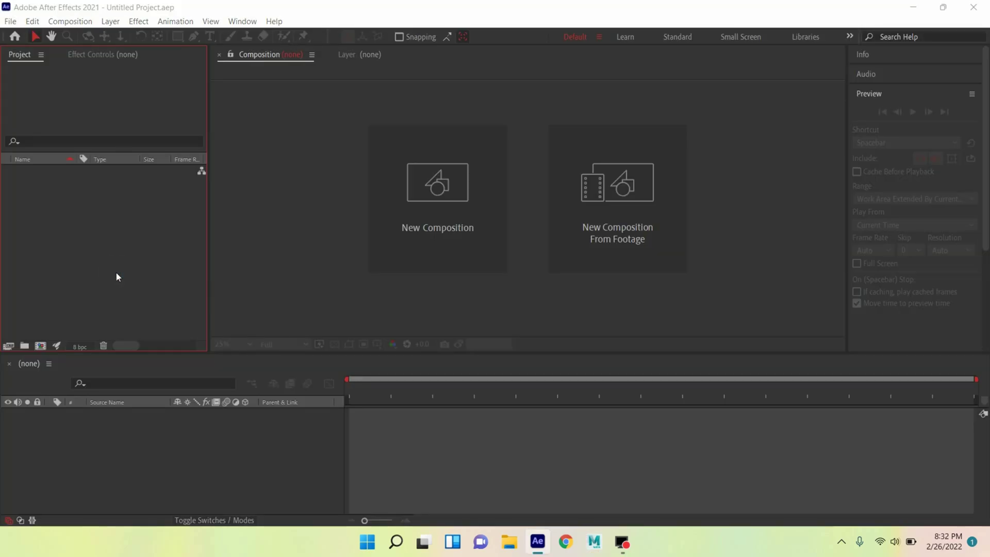
- Import forest.0001 as a PNG sequence, drag it into a new composition, and preview playback
{"action": "key", "text": "ctrl+i"}
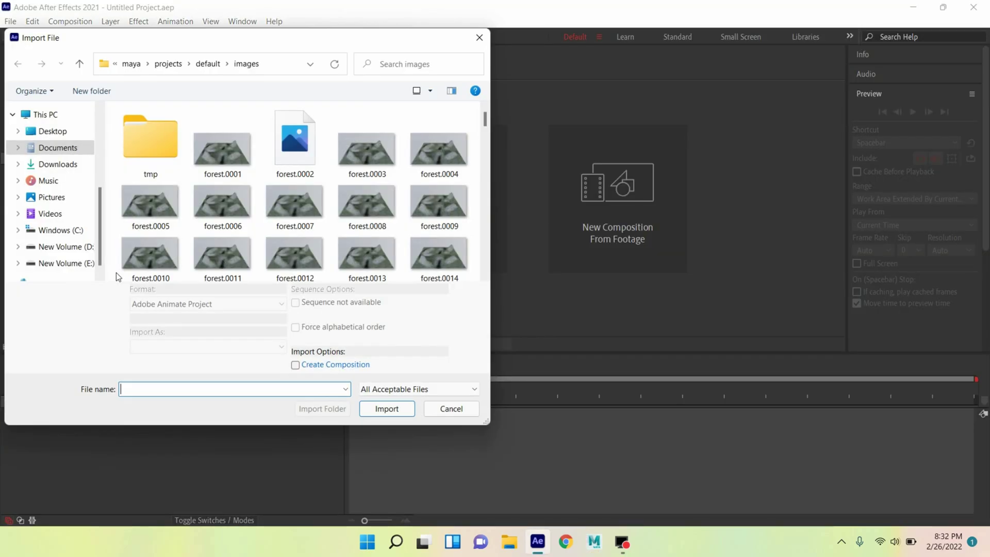
{"action": "left_click", "coordinate": [196, 153]}
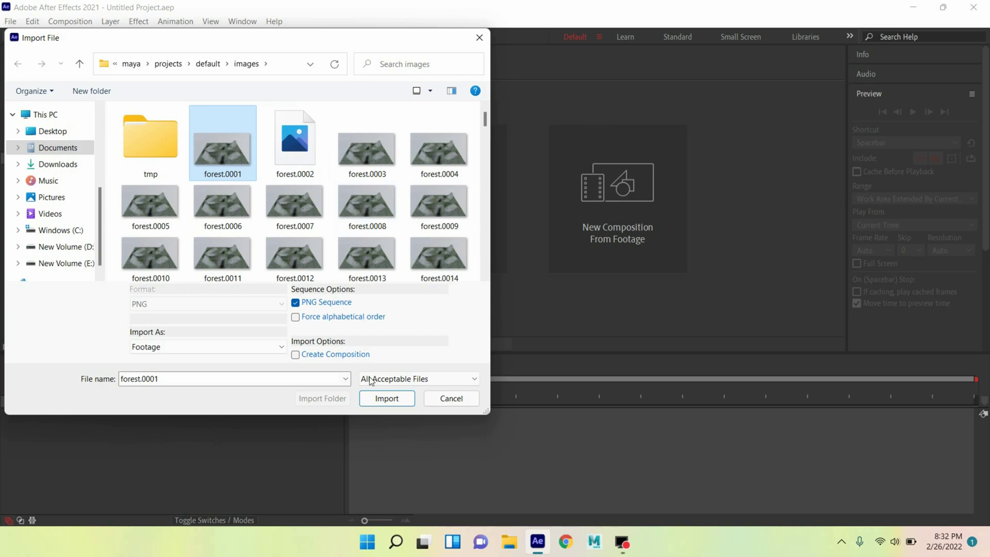
{"action": "left_click", "coordinate": [379, 397]}
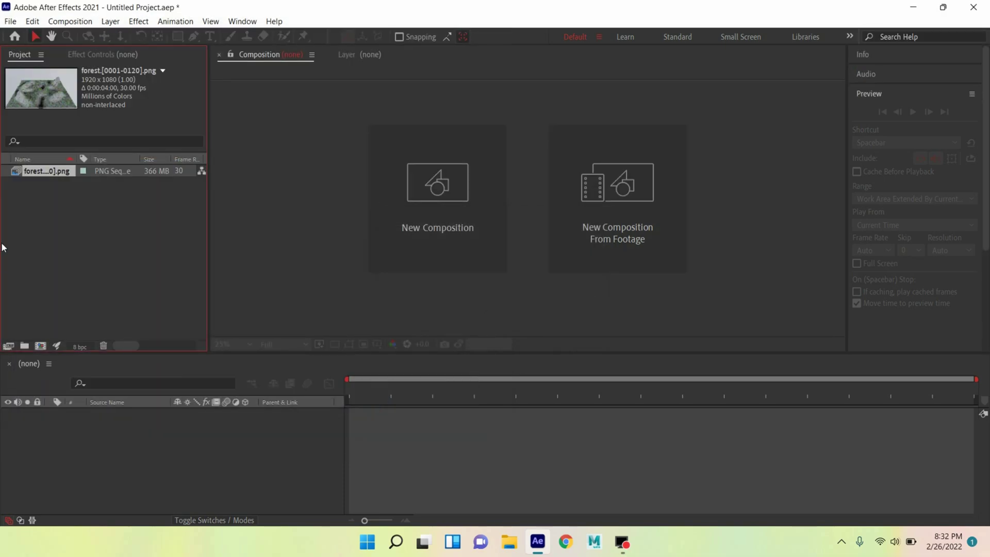
{"action": "left_click_drag", "start_coordinate": [44, 173], "coordinate": [81, 442]}
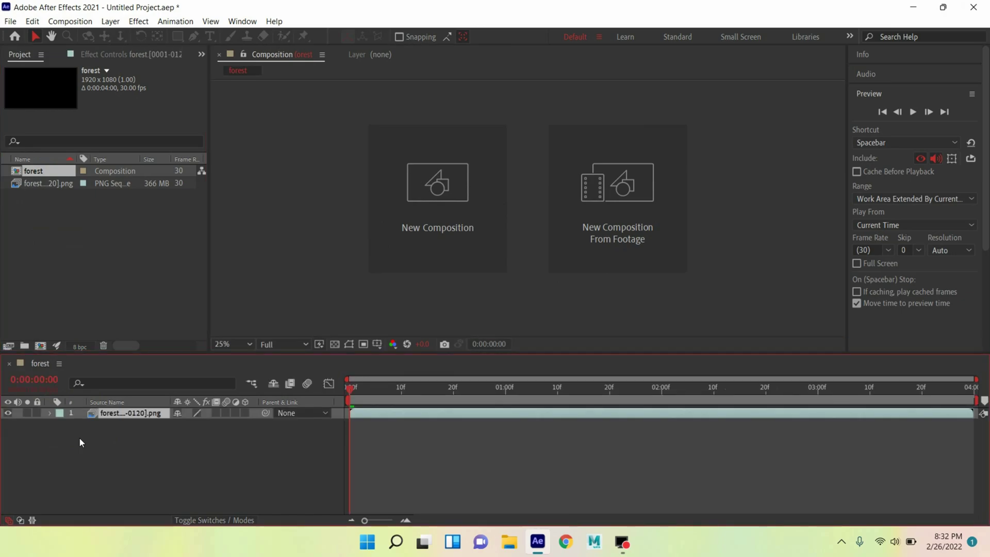
{"action": "left_click", "coordinate": [912, 111]}
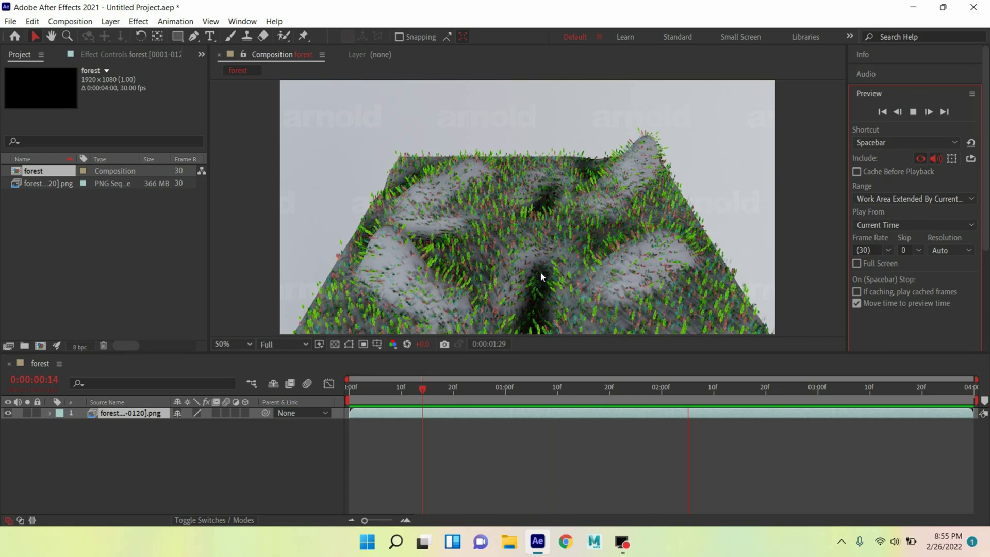